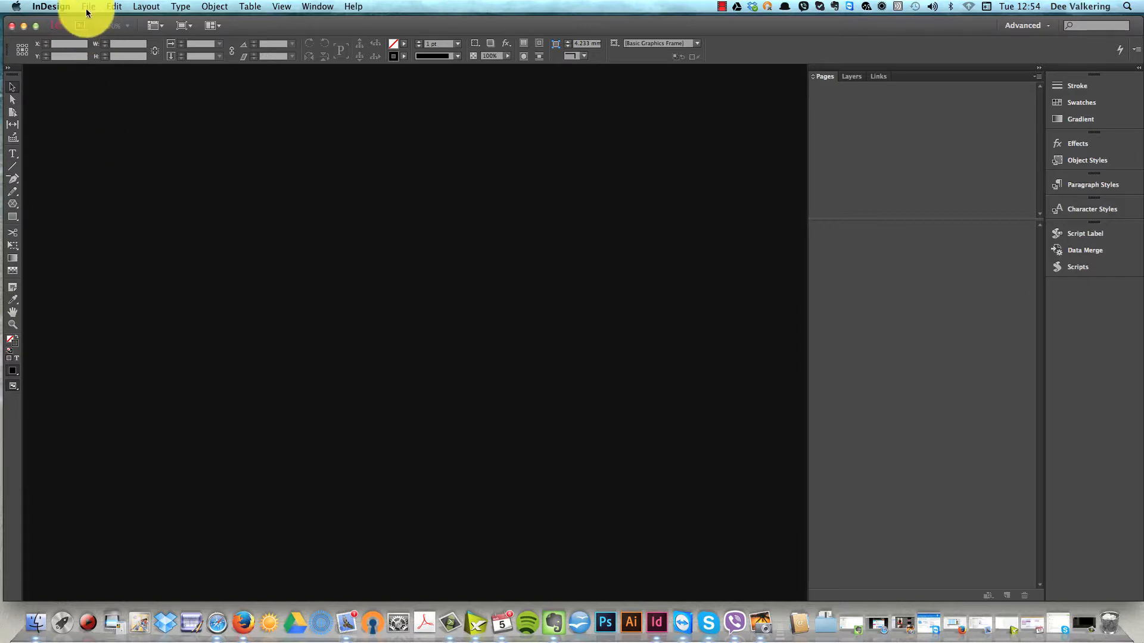
Step: Open the no-bleed business card template from the Print & Design Templates folder
{"action": "left_click", "coordinate": [86, 8]}
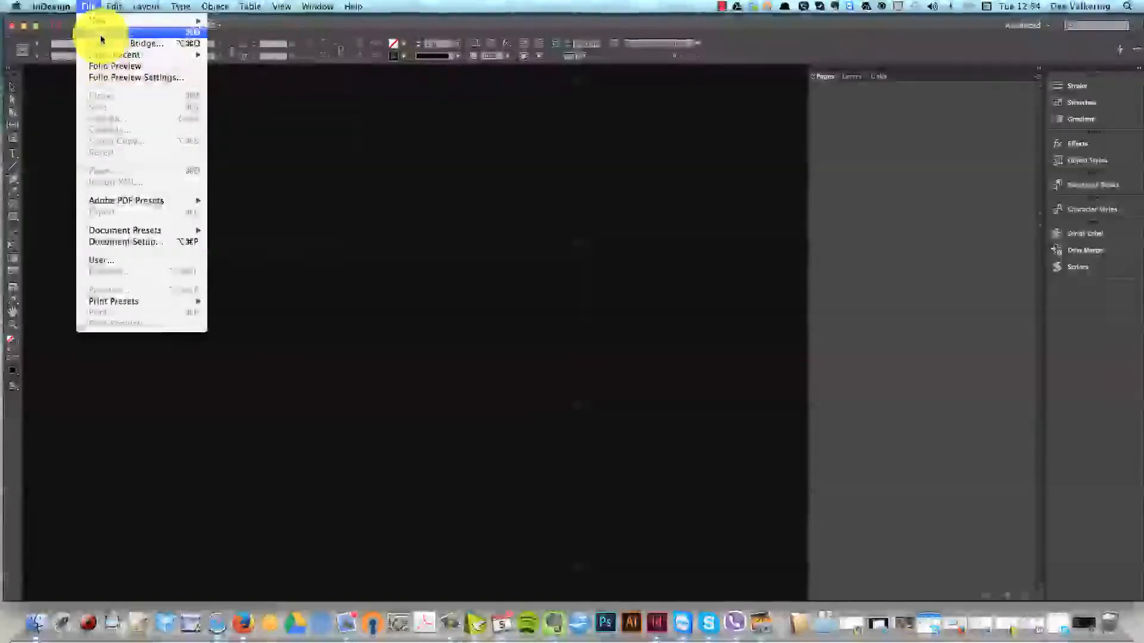
{"action": "left_click", "coordinate": [349, 107]}
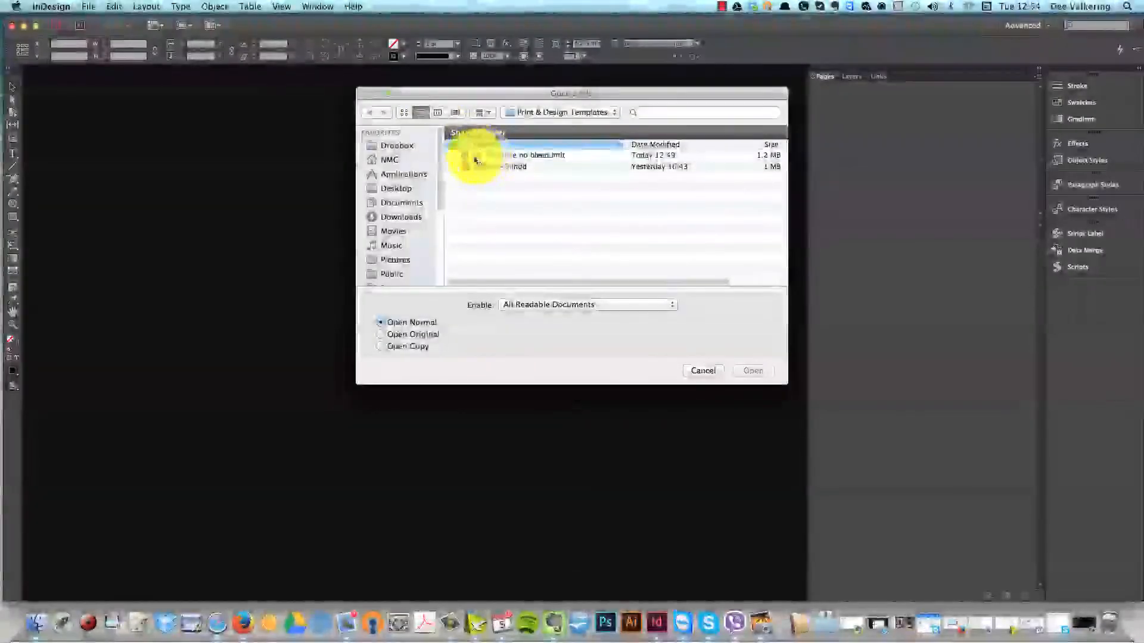
{"action": "left_click", "coordinate": [473, 155]}
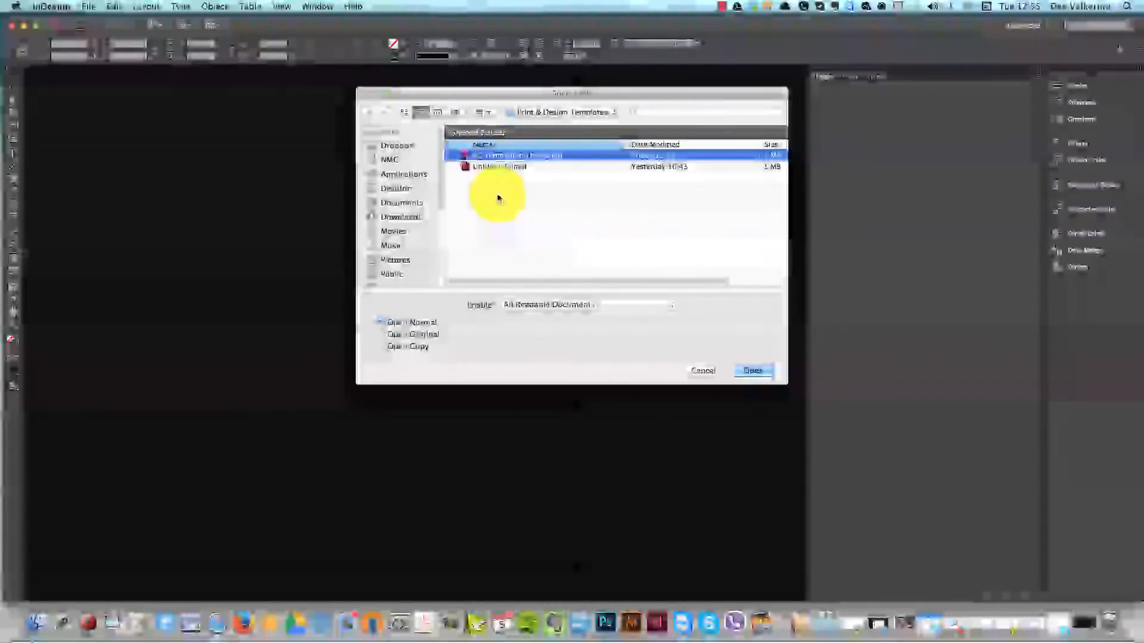
{"action": "left_click", "coordinate": [756, 372]}
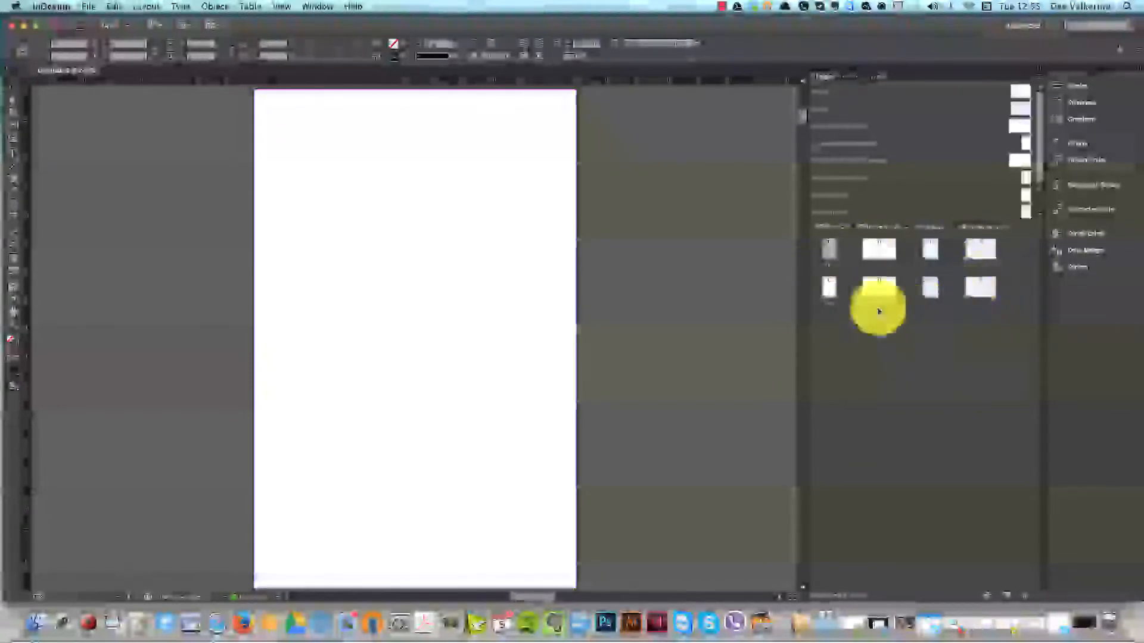
Step: Examine the template's business card pages and SRA3 imposition pages in both portrait and landscape layouts
{"action": "double_click", "coordinate": [827, 252]}
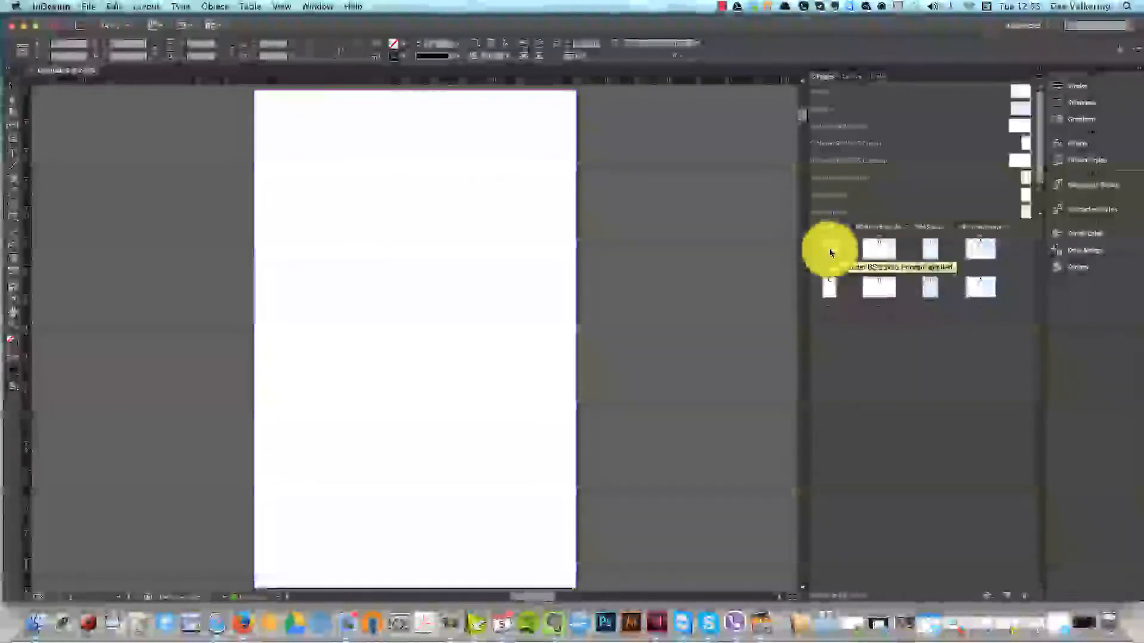
{"action": "left_click", "coordinate": [829, 250]}
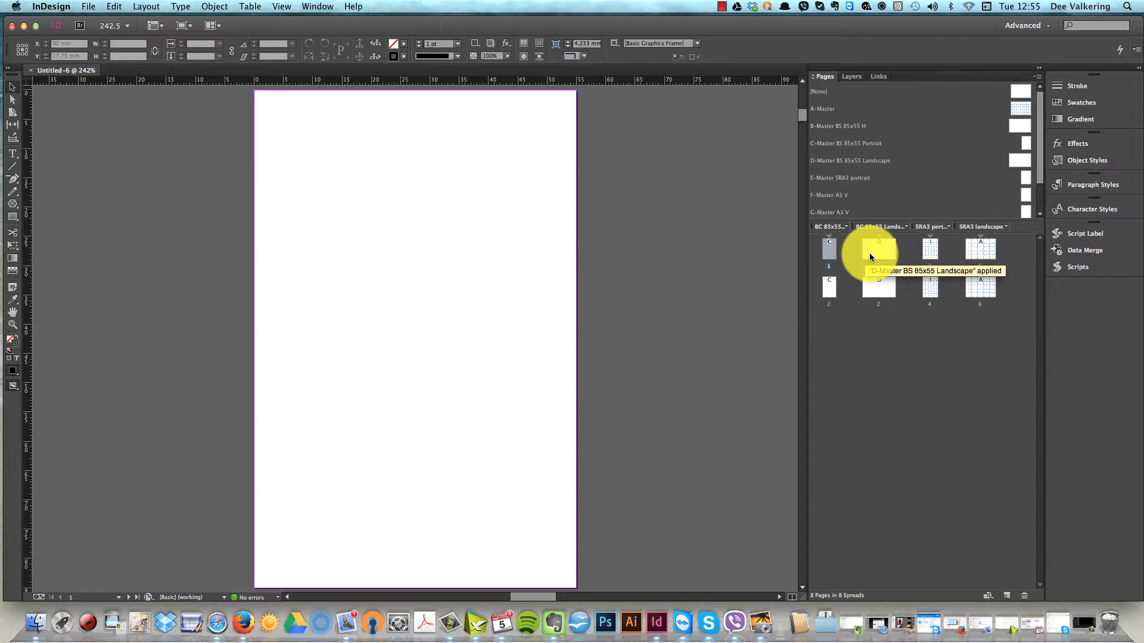
{"action": "double_click", "coordinate": [870, 254]}
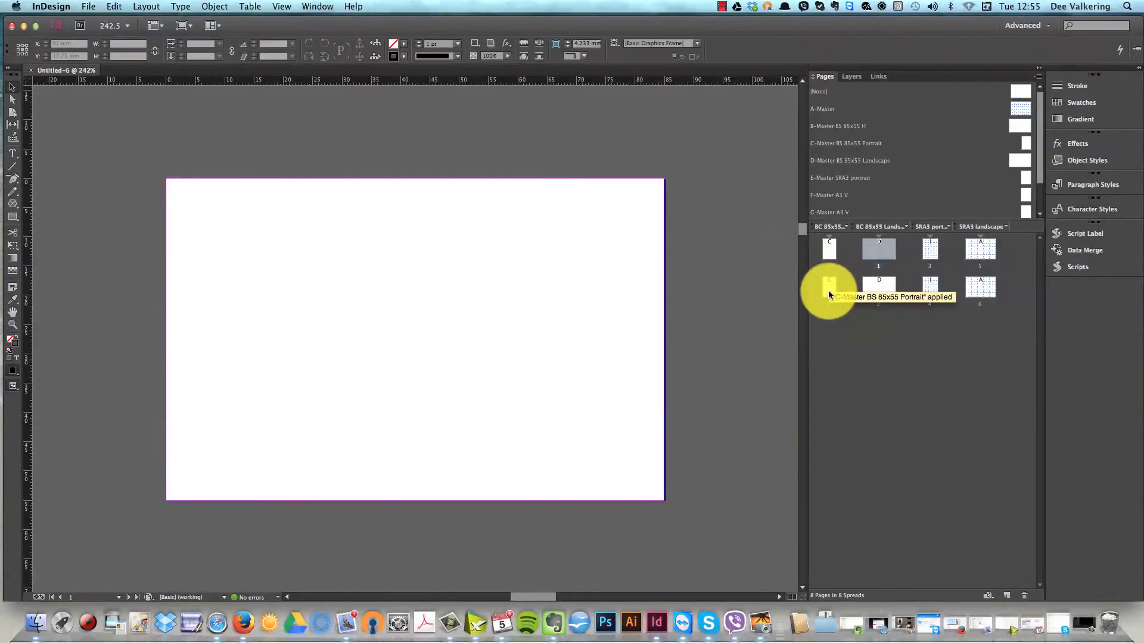
{"action": "double_click", "coordinate": [883, 289]}
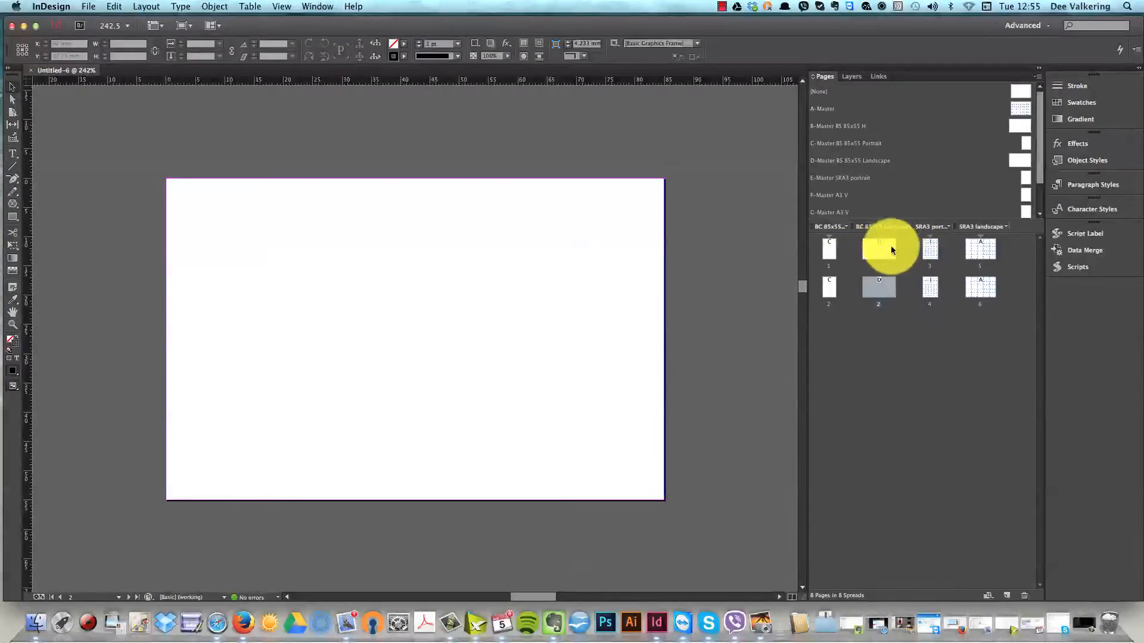
{"action": "double_click", "coordinate": [927, 250]}
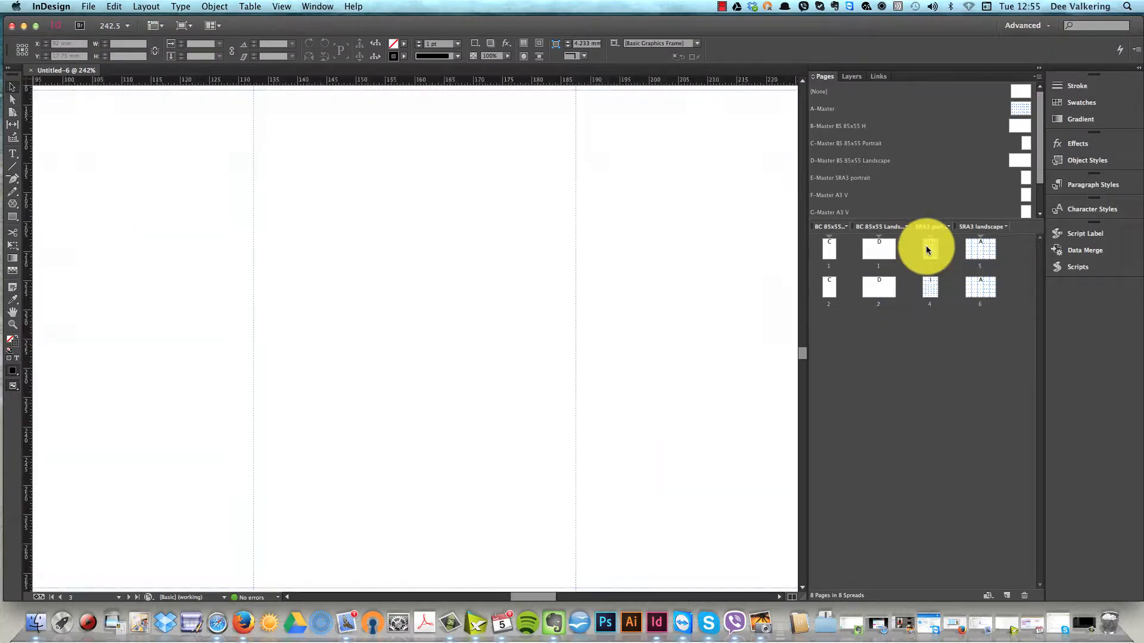
{"action": "key", "text": "super+0"}
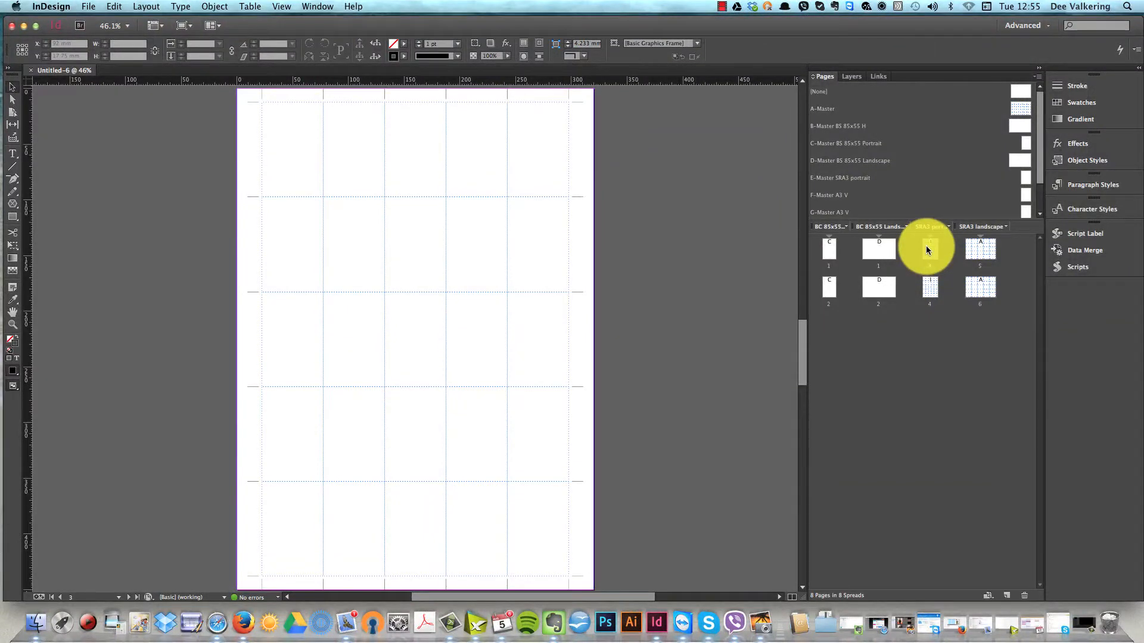
{"action": "double_click", "coordinate": [984, 250]}
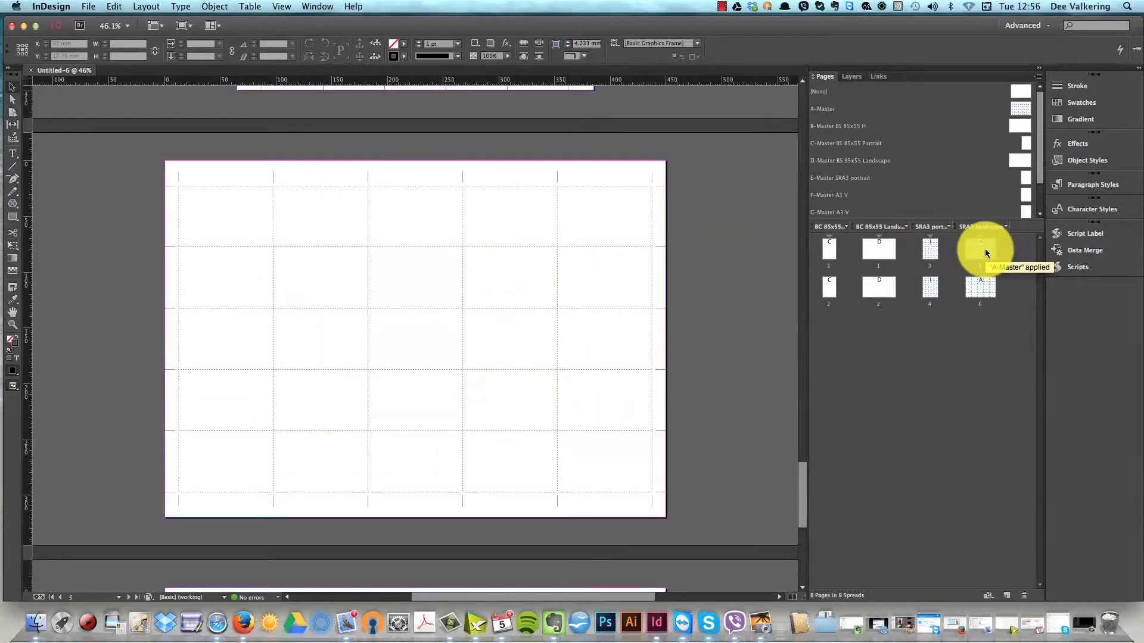
Step: Paste the copied business card artwork onto the first page of the portrait 85x55 card layout
{"action": "double_click", "coordinate": [831, 249]}
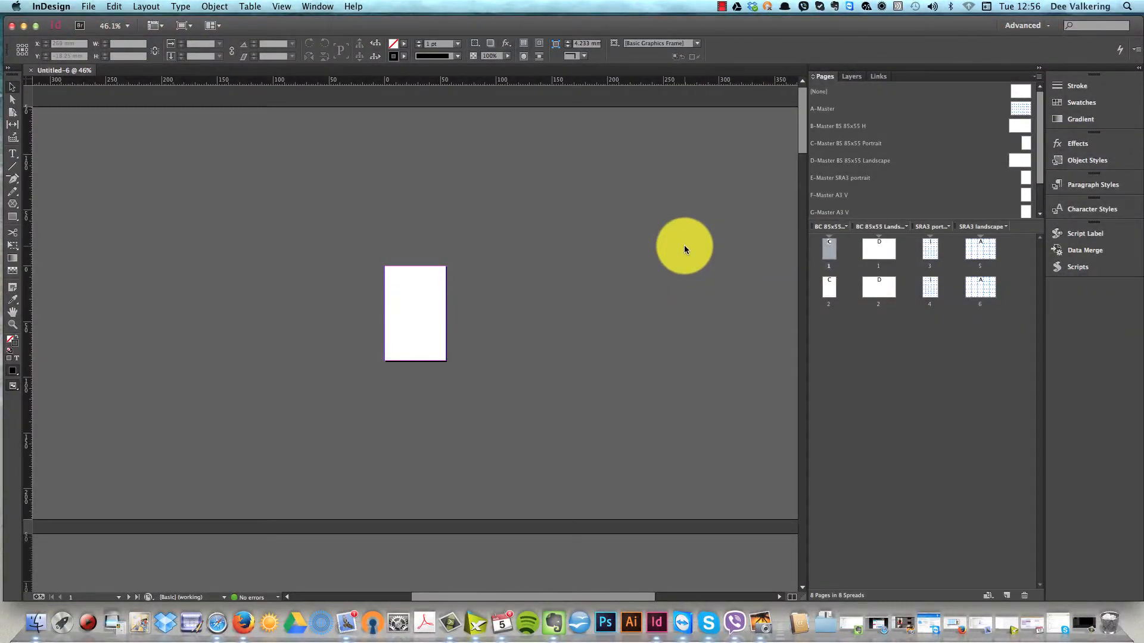
{"action": "key", "text": "super+0"}
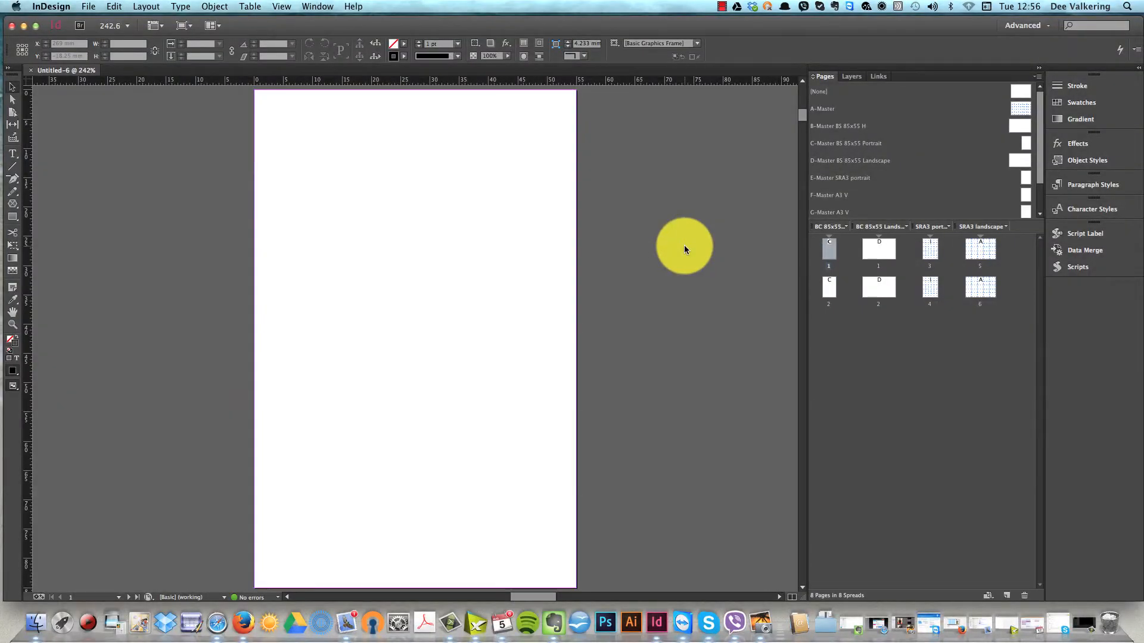
{"action": "key", "text": "super+v"}
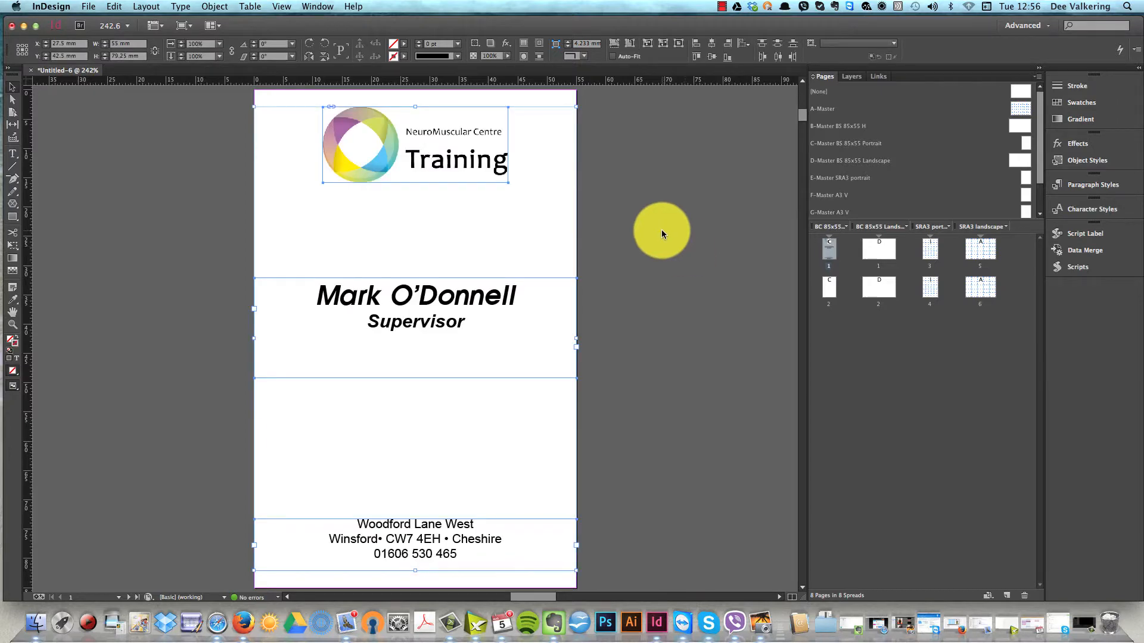
{"action": "left_click", "coordinate": [661, 233]}
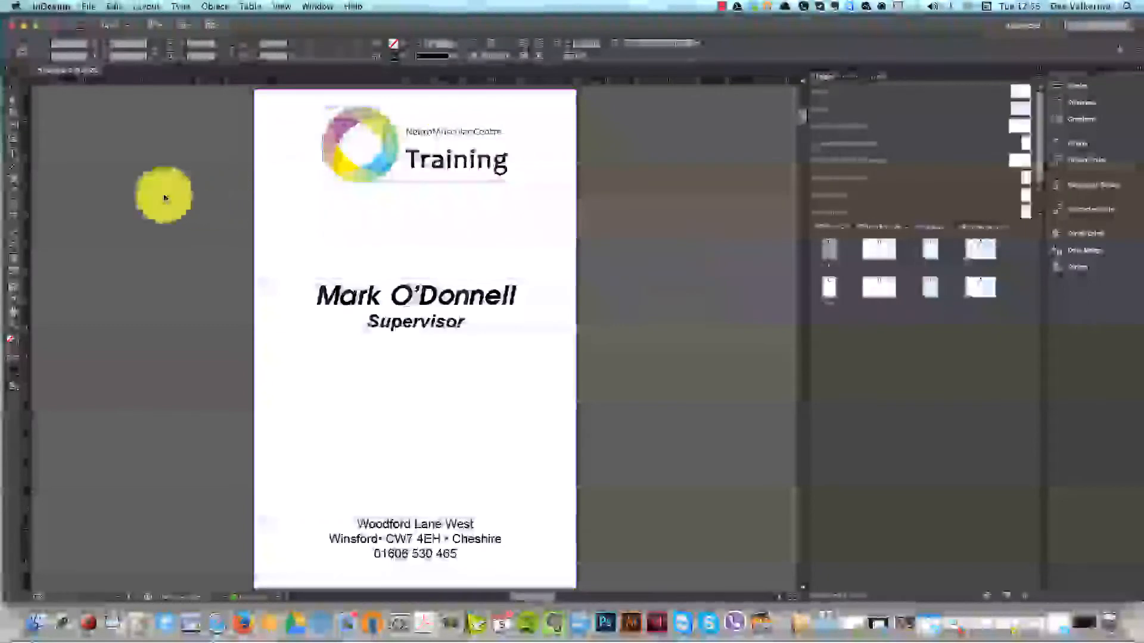
Step: Draw a rectangle about 55 × 85 mm covering the whole card page and remove its stroke
{"action": "left_click", "coordinate": [13, 217]}
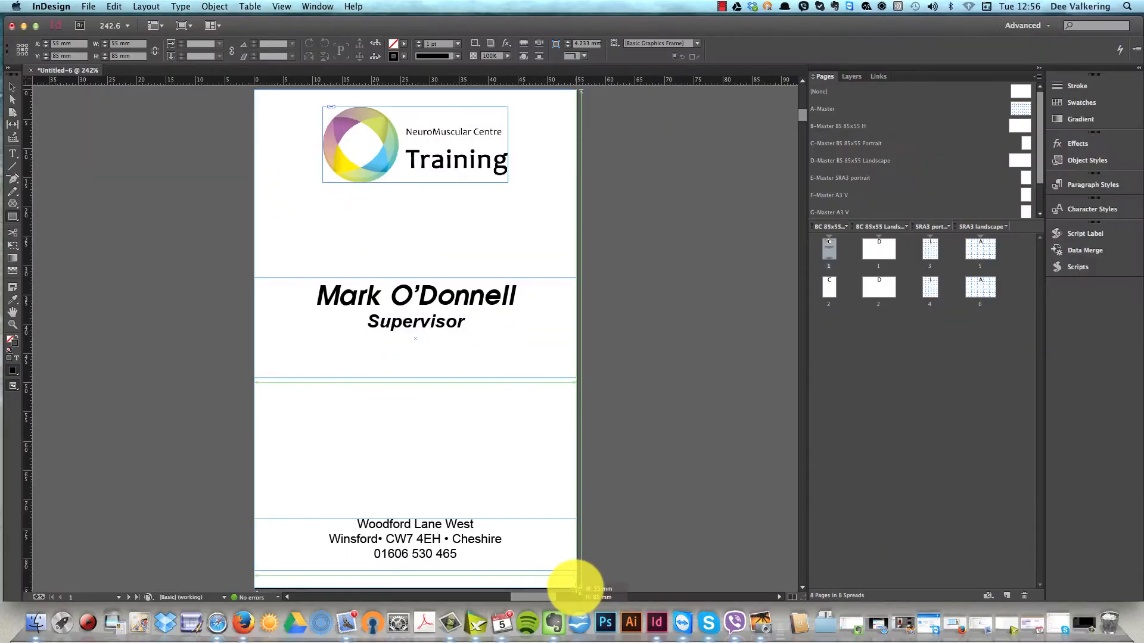
{"action": "left_click_drag", "start_coordinate": [575, 589], "coordinate": [575, 588]}
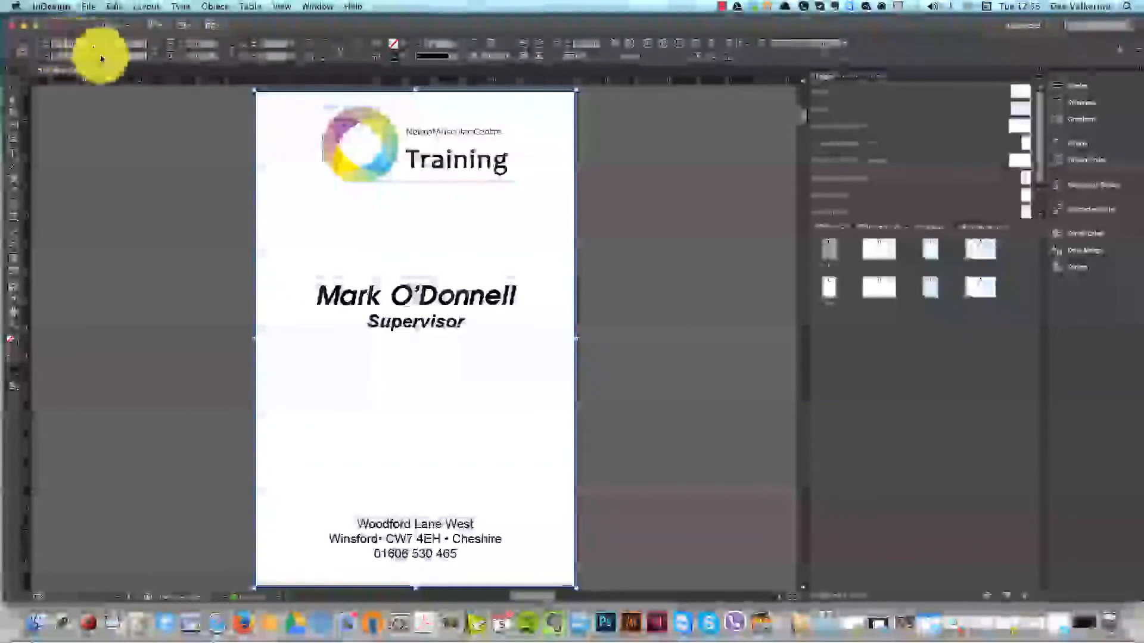
{"action": "left_click", "coordinate": [403, 58]}
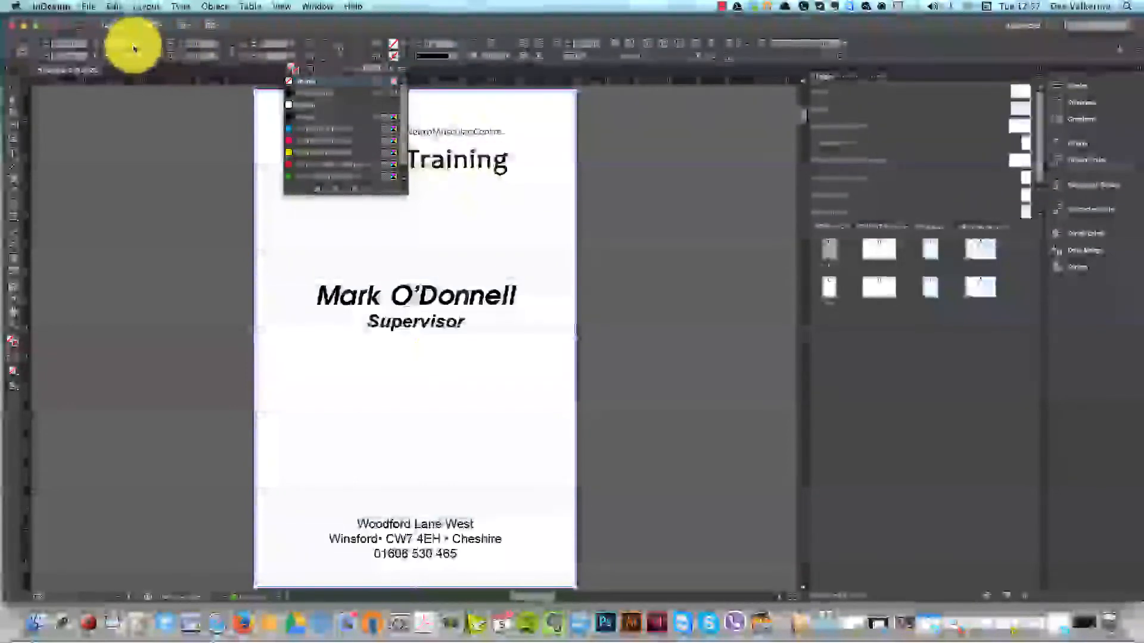
Step: Set the rectangle's width to 55 mm and height to 85 mm, and check its corner against the page edge
{"action": "left_click_drag", "start_coordinate": [132, 45], "coordinate": [93, 42]}
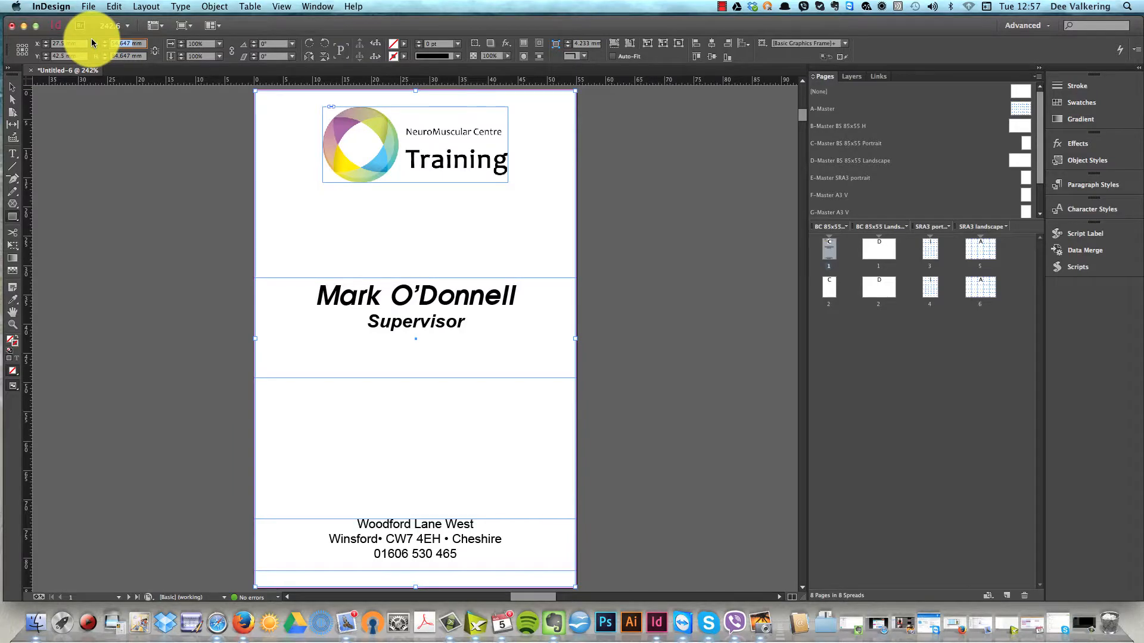
{"action": "type", "text": "55"}
{"action": "key", "text": "Tab"}
{"action": "type", "text": "85"}
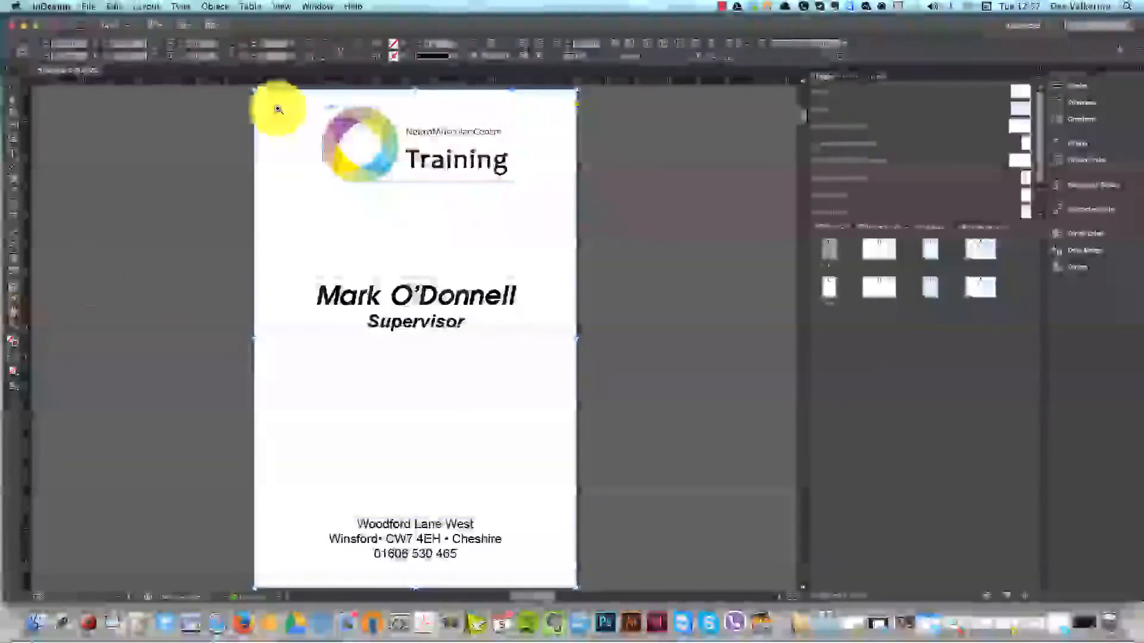
{"action": "left_click", "coordinate": [304, 118]}
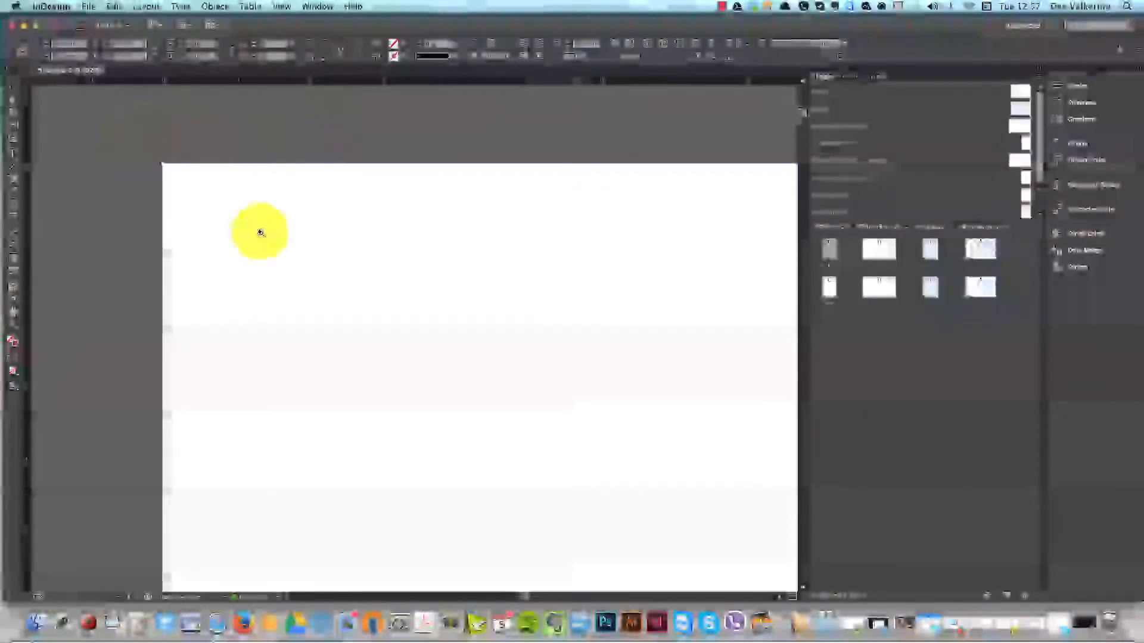
{"action": "left_click", "coordinate": [262, 235]}
{"action": "key", "text": "super+0"}
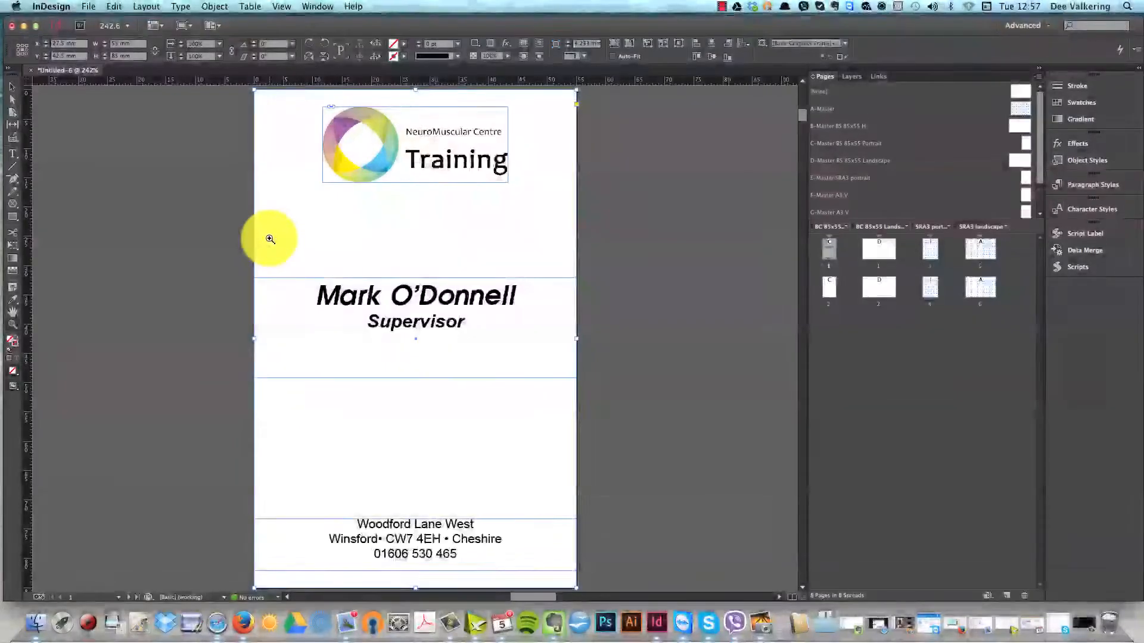
Step: Group the rectangle with all the artwork on the card page
{"action": "left_click", "coordinate": [98, 121]}
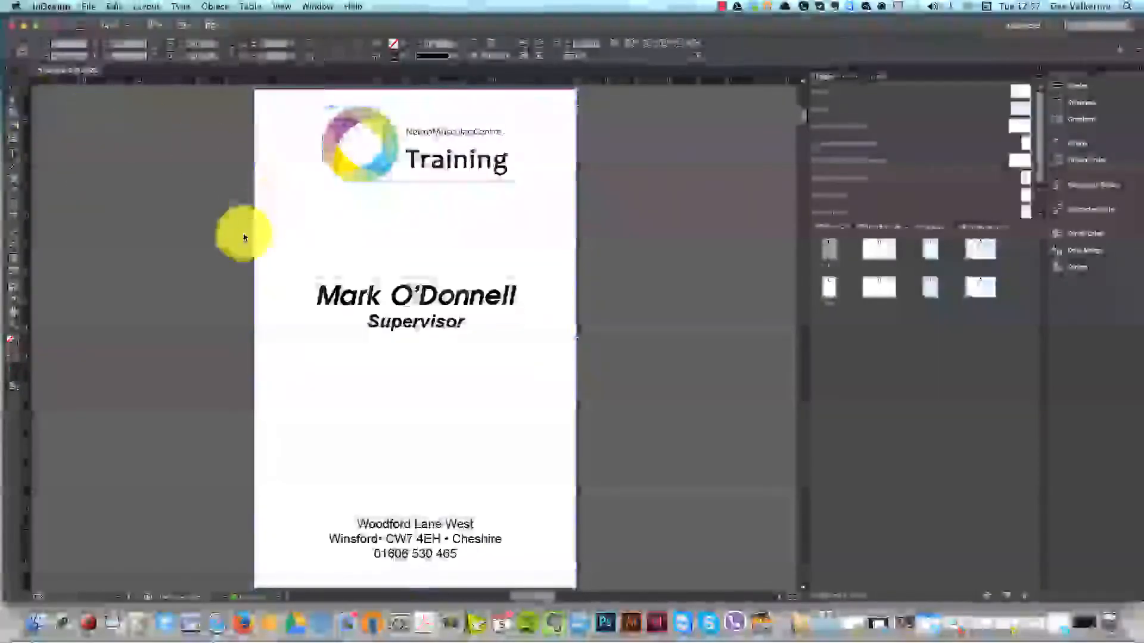
{"action": "left_click", "coordinate": [263, 94]}
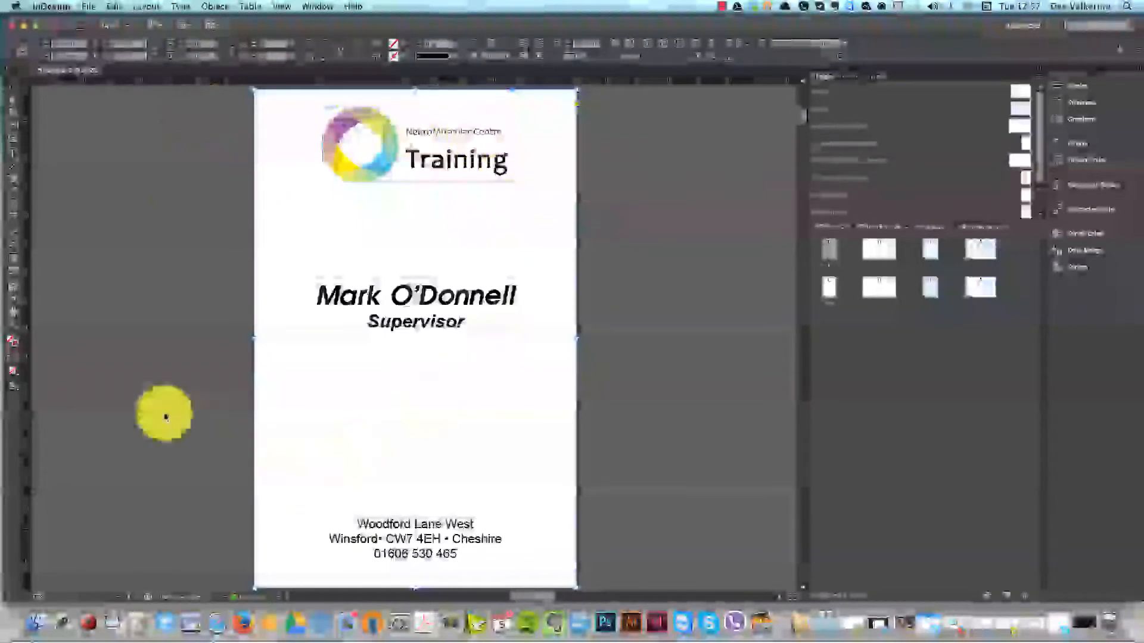
{"action": "key", "text": "super+a"}
{"action": "left_click", "coordinate": [754, 165]}
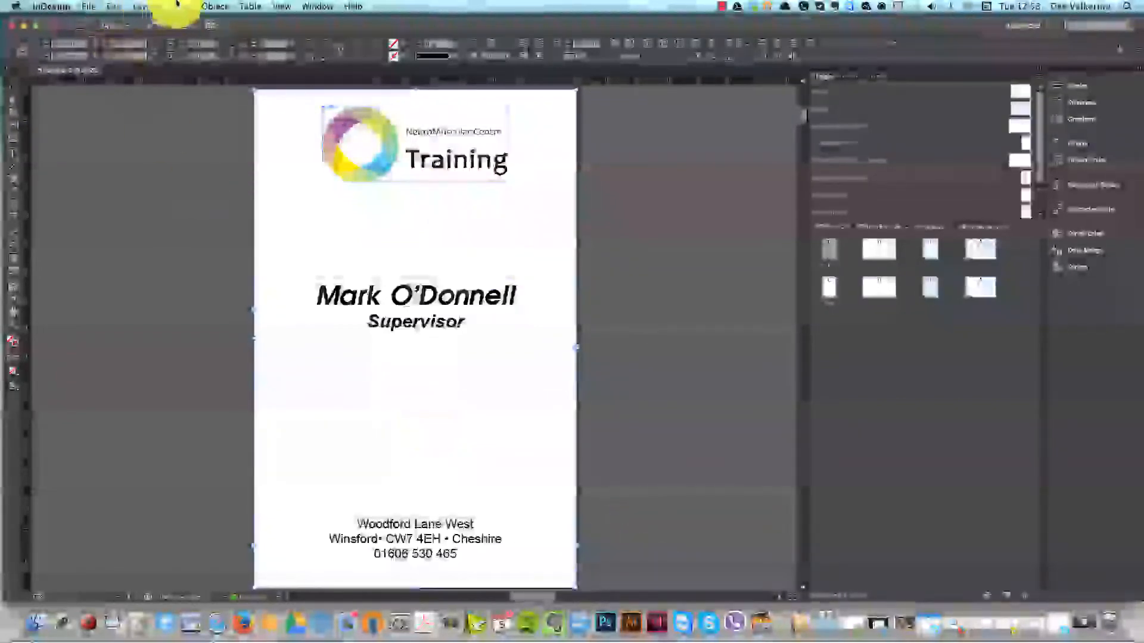
{"action": "left_click", "coordinate": [215, 6]}
{"action": "left_click", "coordinate": [238, 78]}
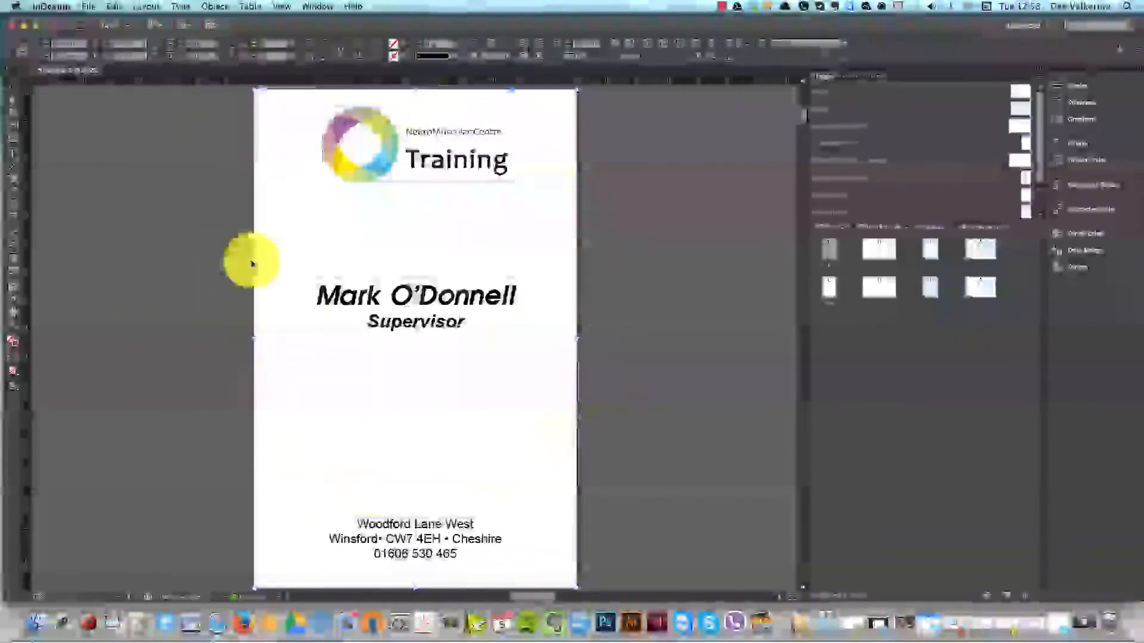
Step: Collect the grouped card with the Content Collector tool
{"action": "key", "text": "w"}
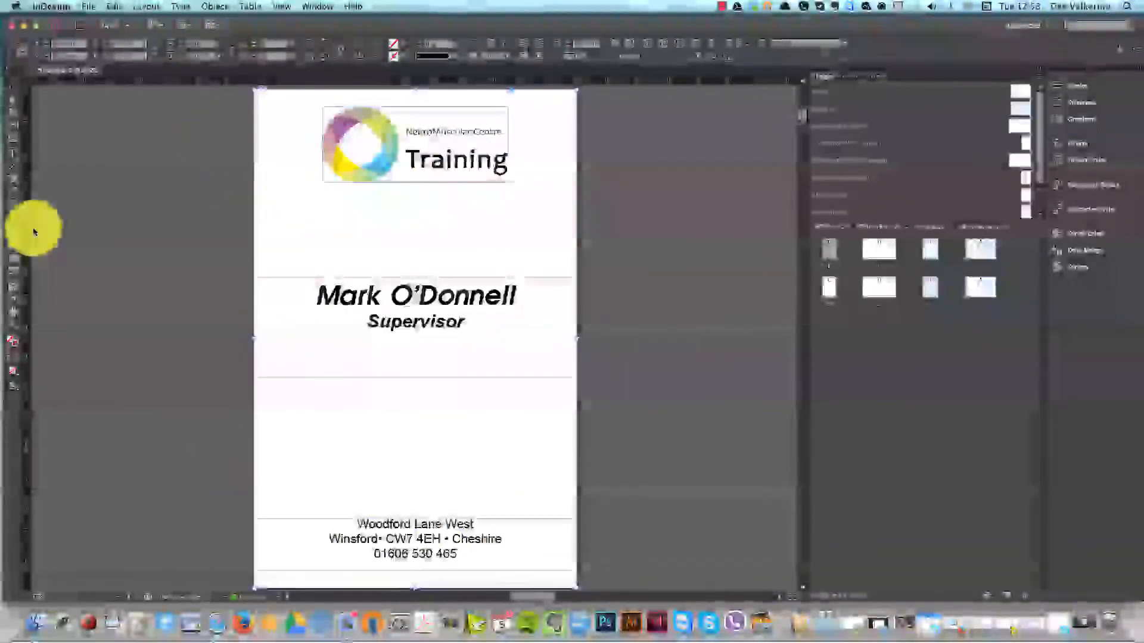
{"action": "left_click", "coordinate": [12, 139]}
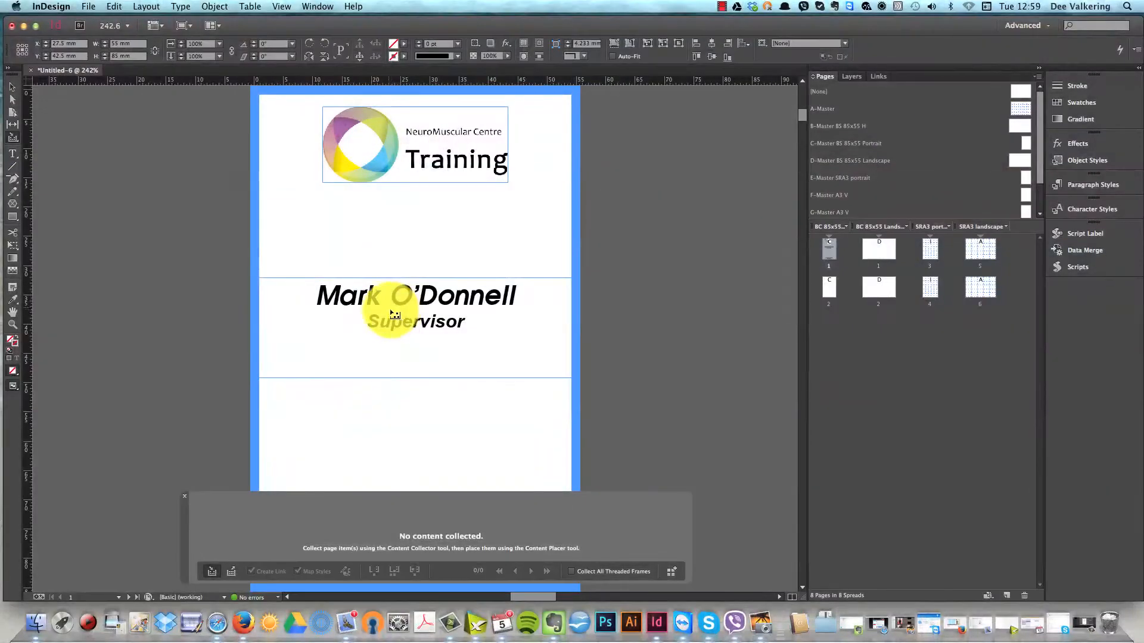
{"action": "left_click", "coordinate": [398, 322]}
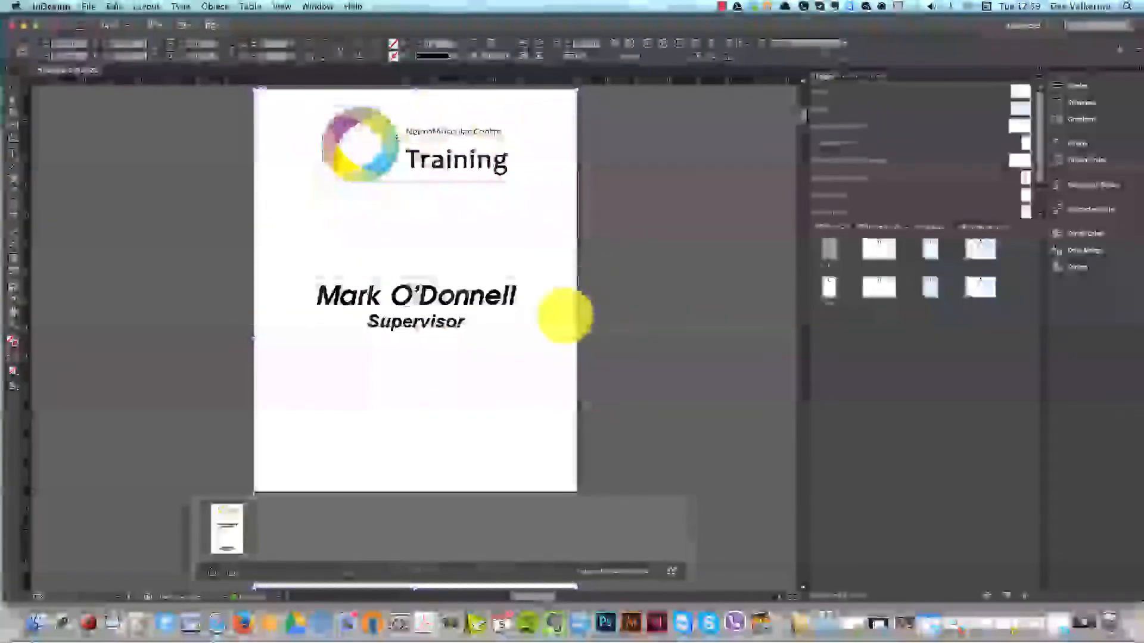
Step: Place a linked copy of the collected card in the upper-left cell of SRA3 portrait page 3
{"action": "double_click", "coordinate": [928, 252]}
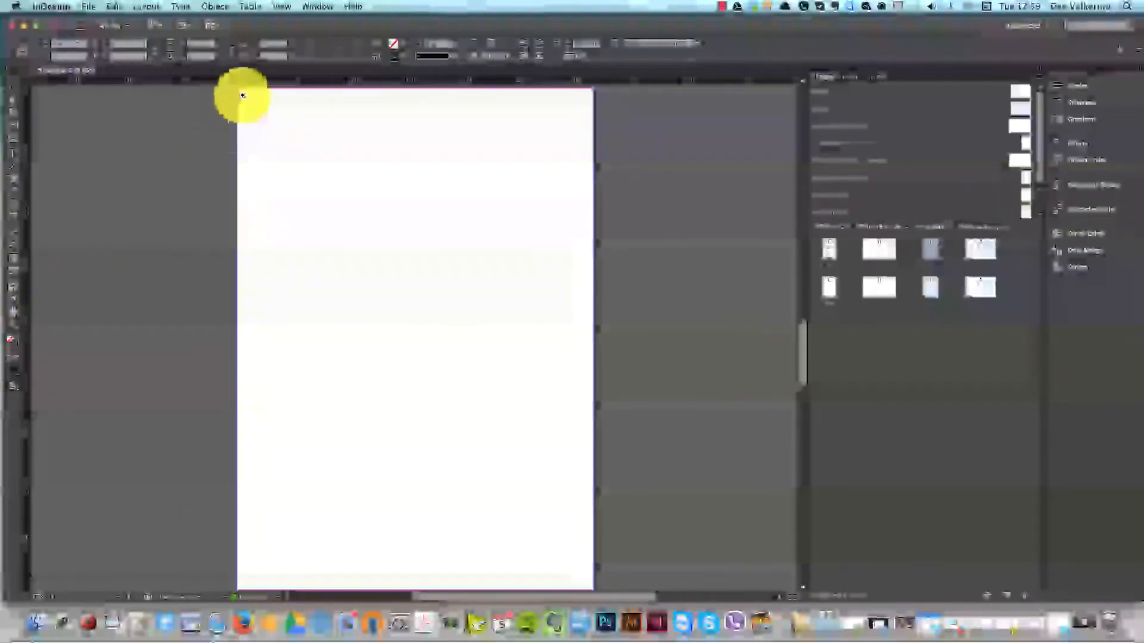
{"action": "left_click_drag", "start_coordinate": [240, 96], "coordinate": [384, 233]}
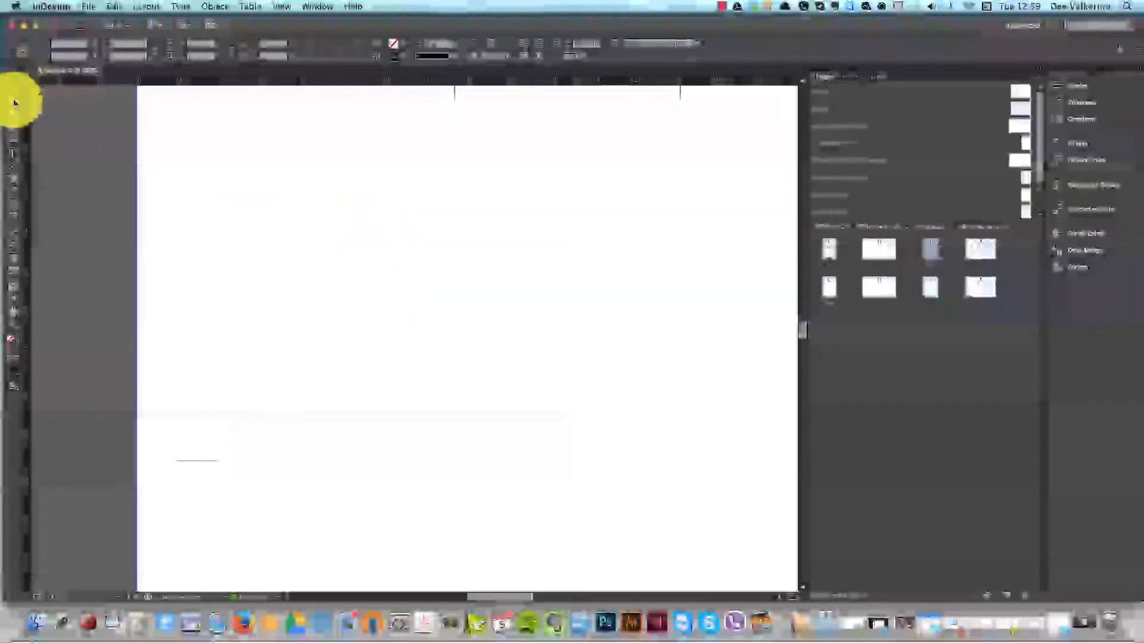
{"action": "left_click", "coordinate": [15, 140]}
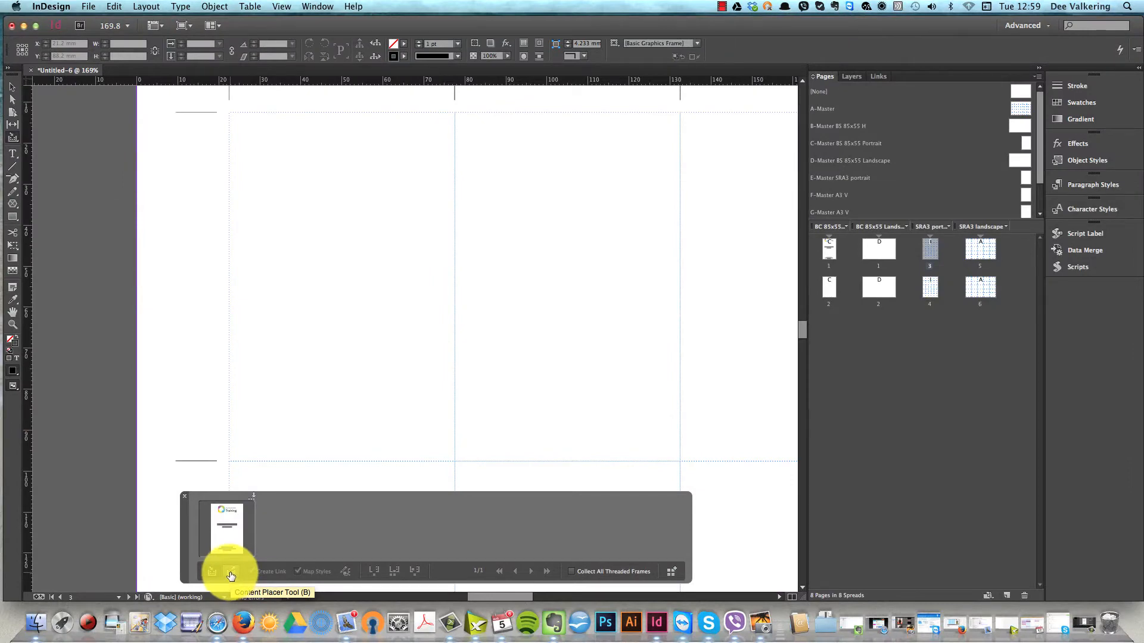
{"action": "left_click", "coordinate": [231, 575]}
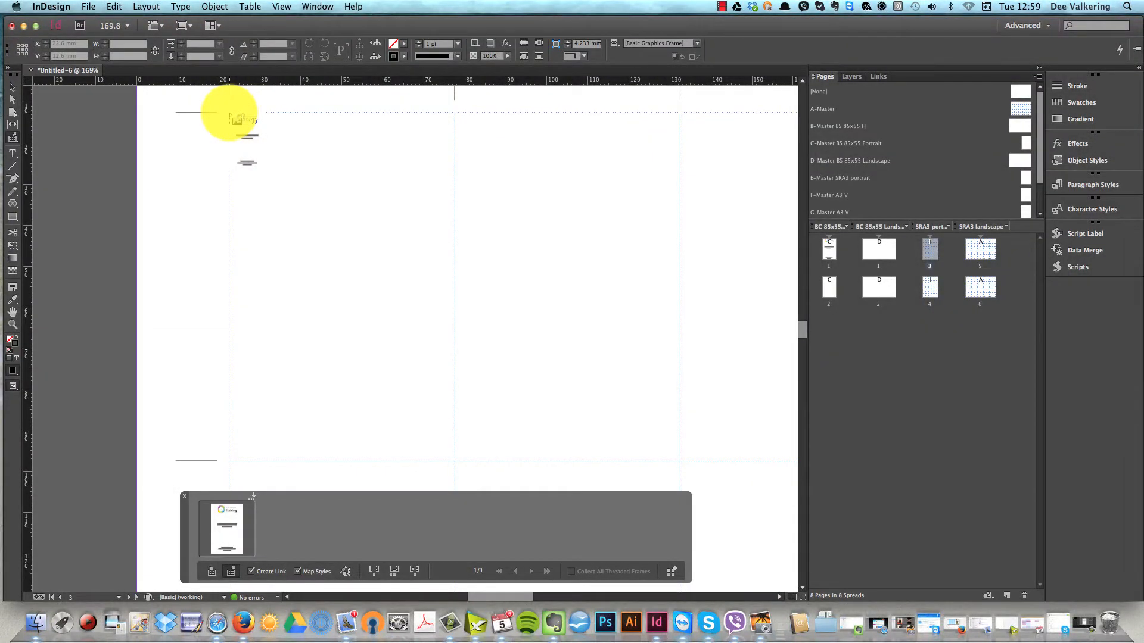
{"action": "left_click", "coordinate": [230, 113]}
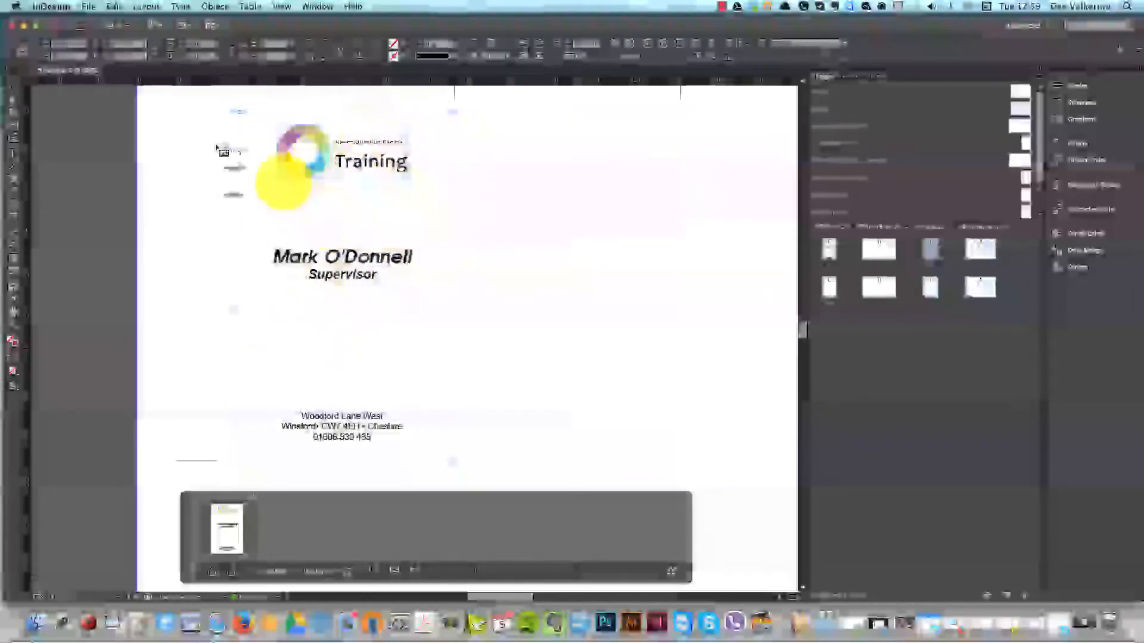
{"action": "left_click", "coordinate": [10, 90]}
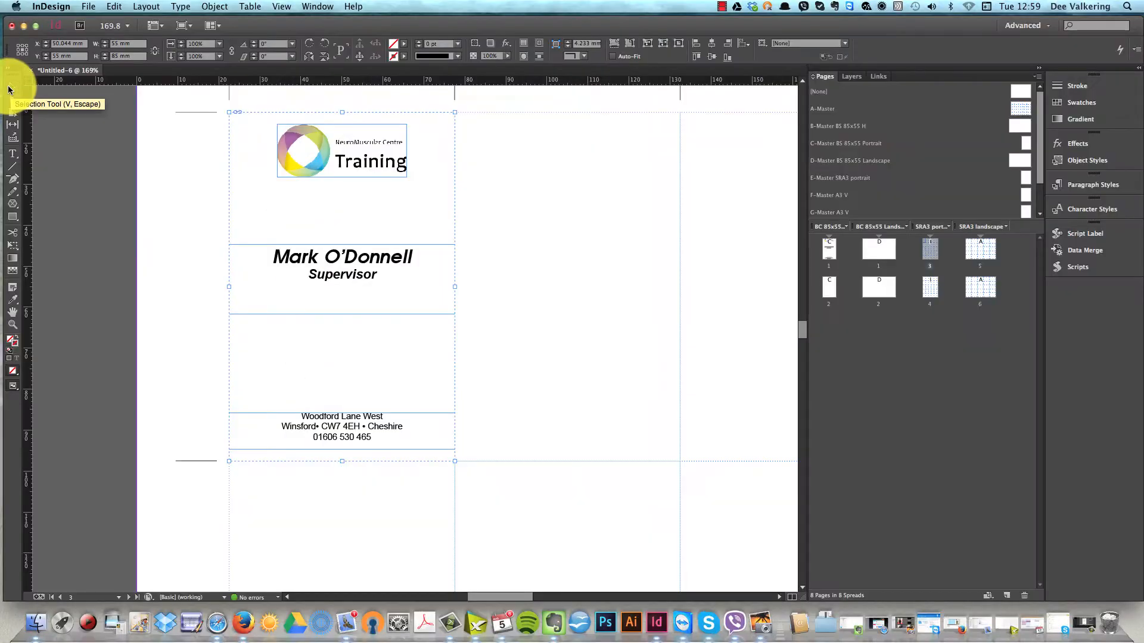
Step: Step and Repeat the placed card across the sheet with a count of 4, 0 mm vertical and 55 mm horizontal offset
{"action": "key", "text": "super+0"}
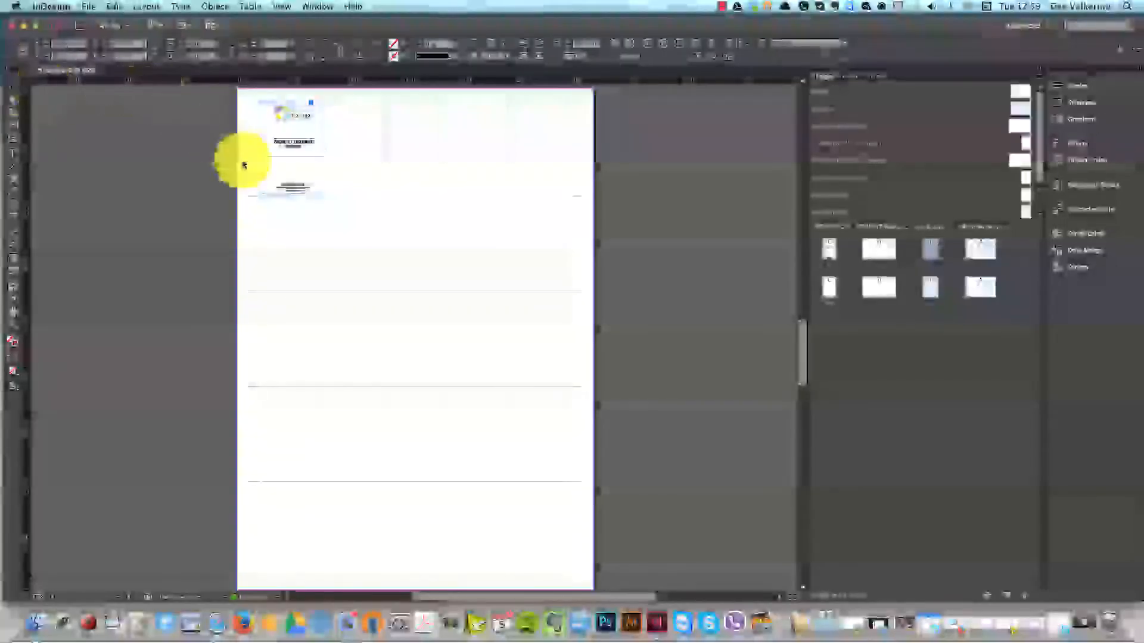
{"action": "left_click", "coordinate": [116, 6]}
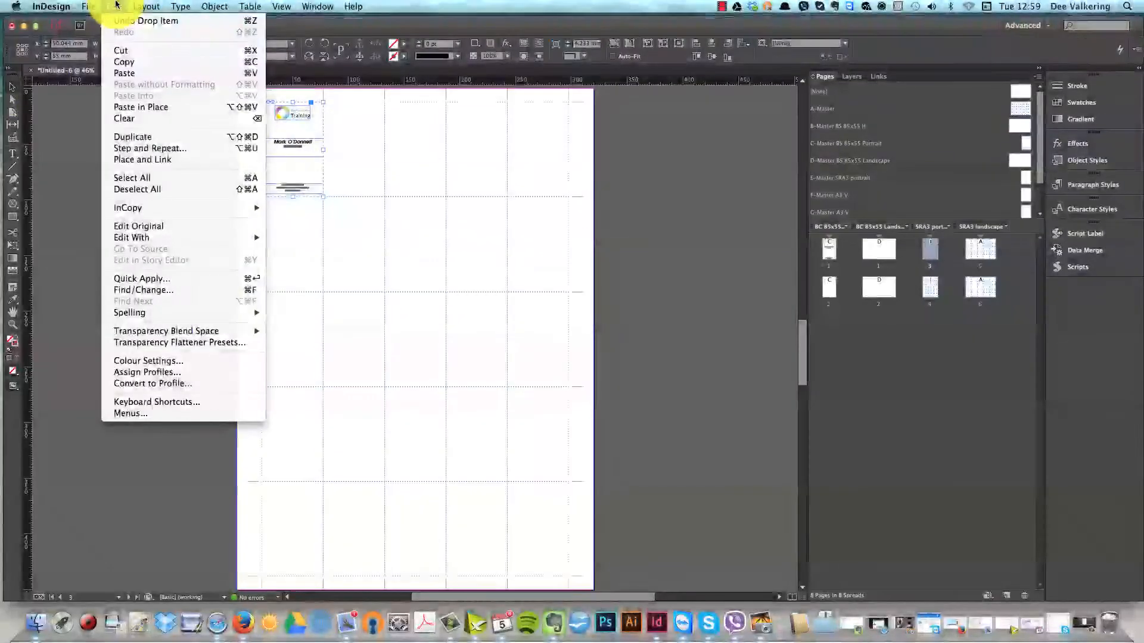
{"action": "left_click", "coordinate": [160, 149]}
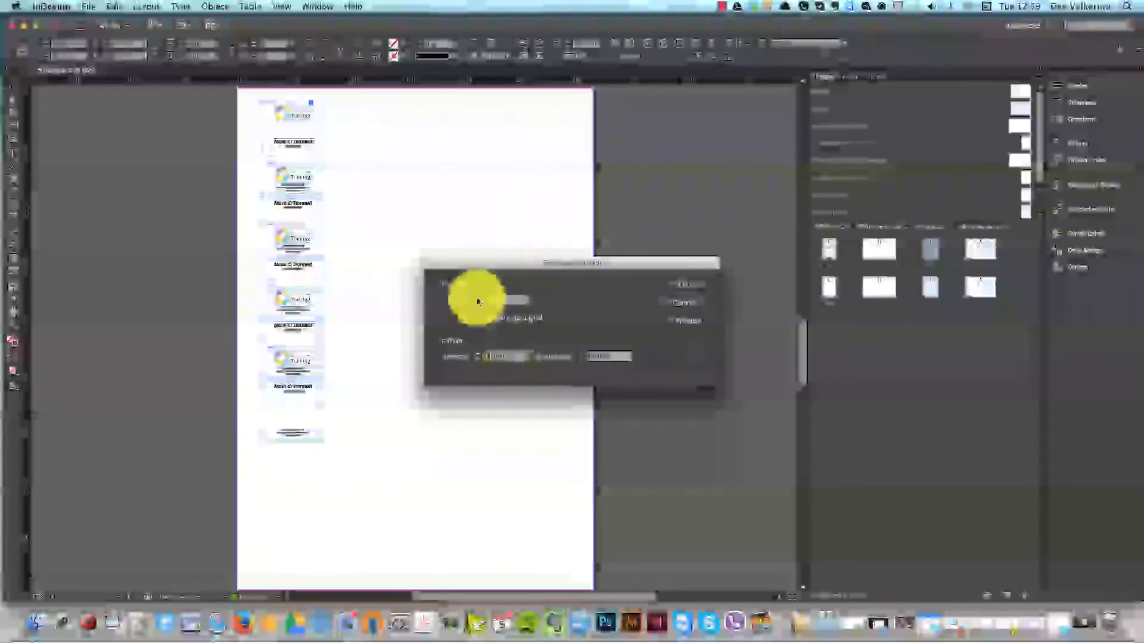
{"action": "left_click", "coordinate": [477, 300]}
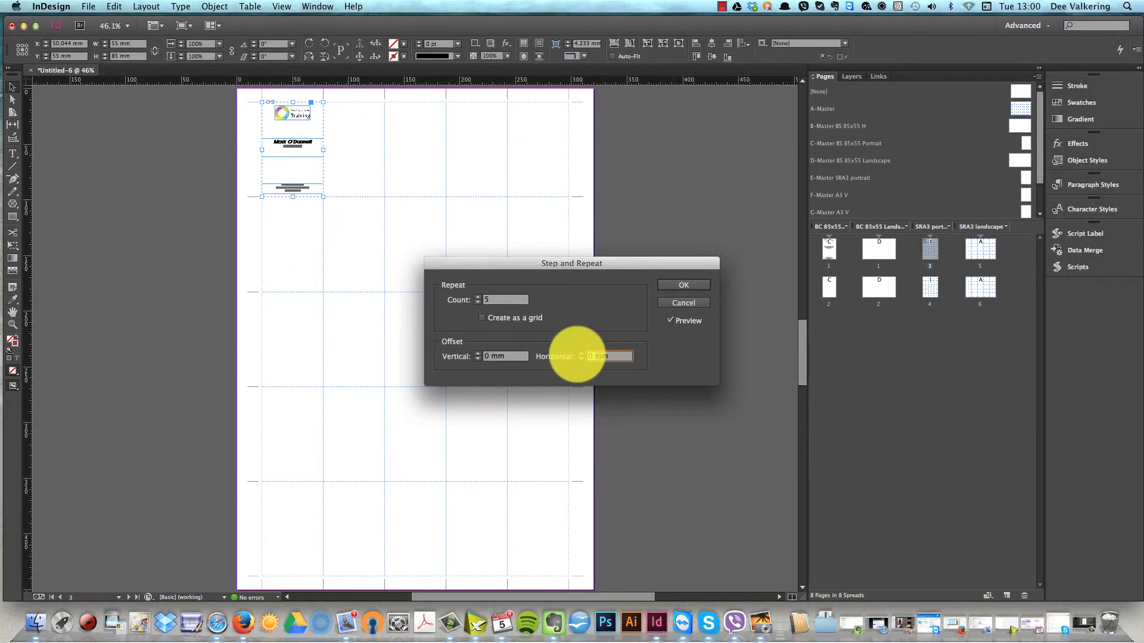
{"action": "left_click", "coordinate": [693, 322]}
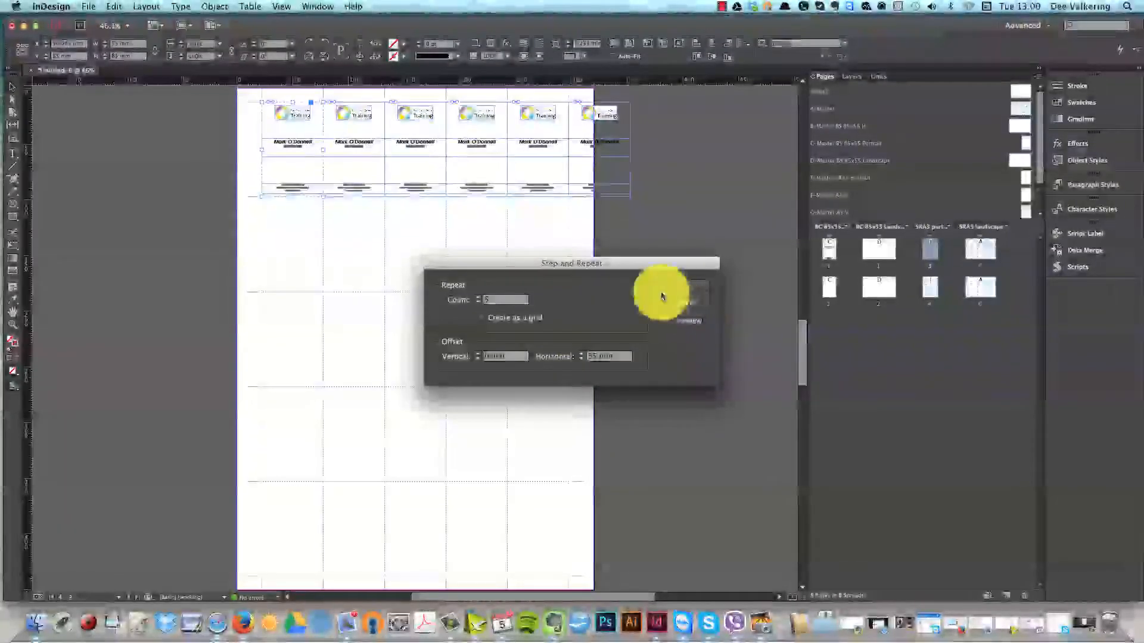
{"action": "left_click", "coordinate": [479, 302]}
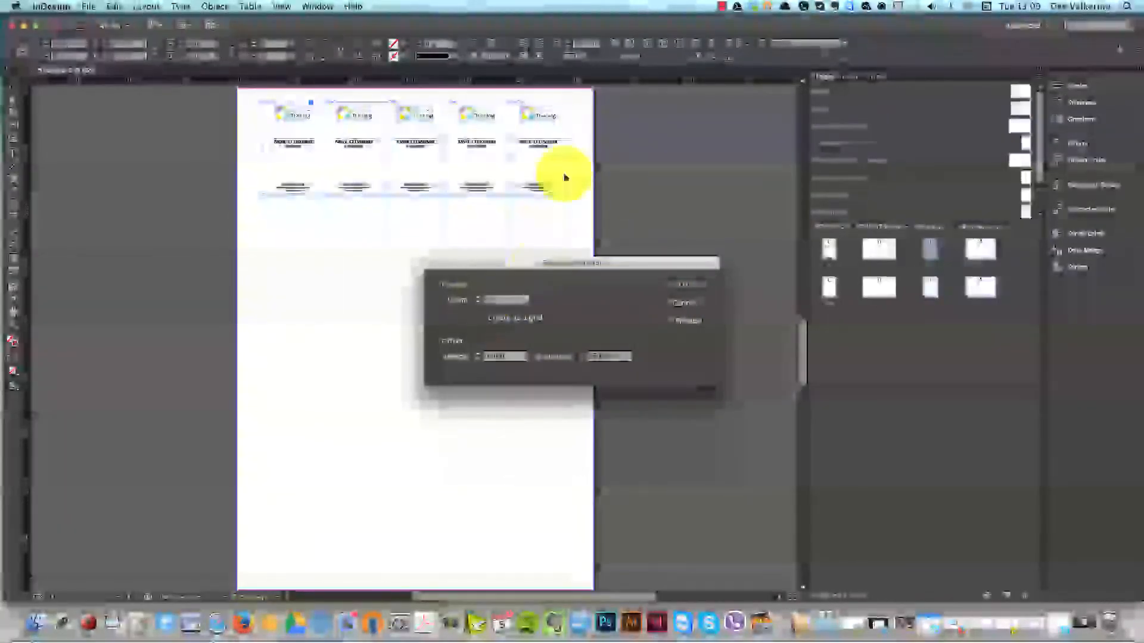
{"action": "left_click", "coordinate": [684, 286]}
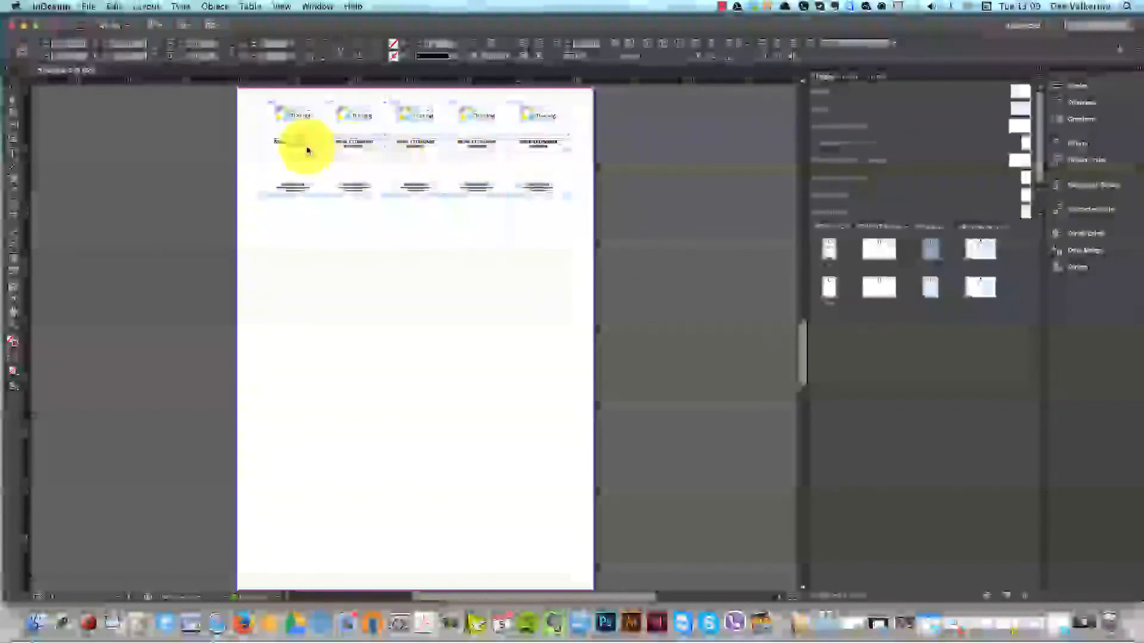
Step: Step and Repeat the row of cards down the sheet with a count of 4, 85 mm vertical and 0 mm horizontal offset
{"action": "left_click", "coordinate": [114, 7]}
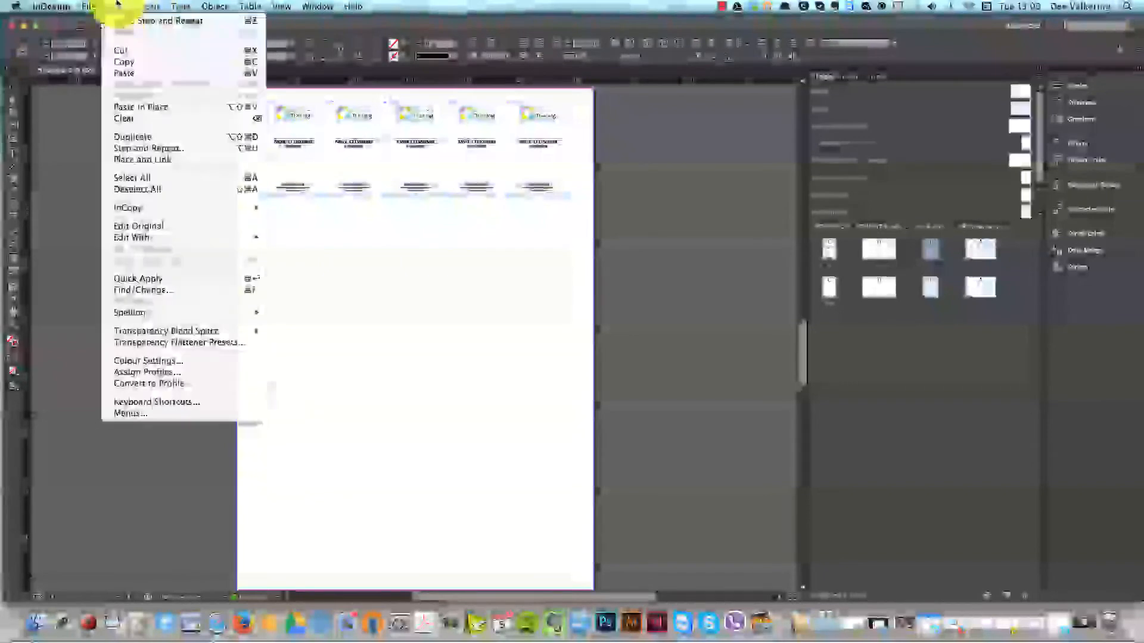
{"action": "left_click", "coordinate": [188, 148]}
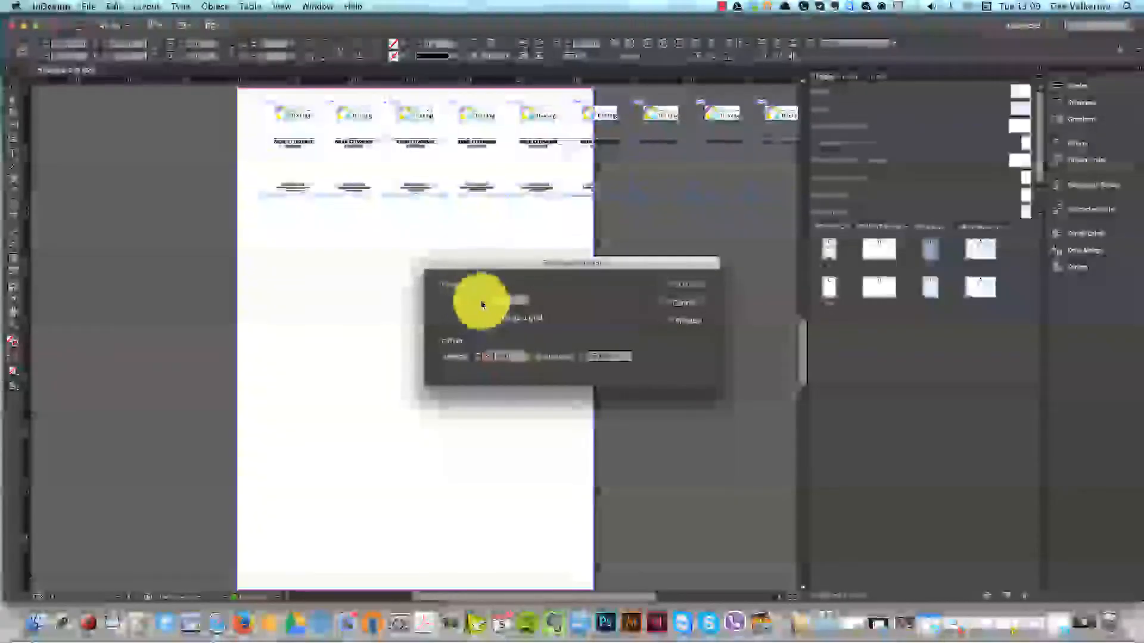
{"action": "left_click", "coordinate": [679, 323]}
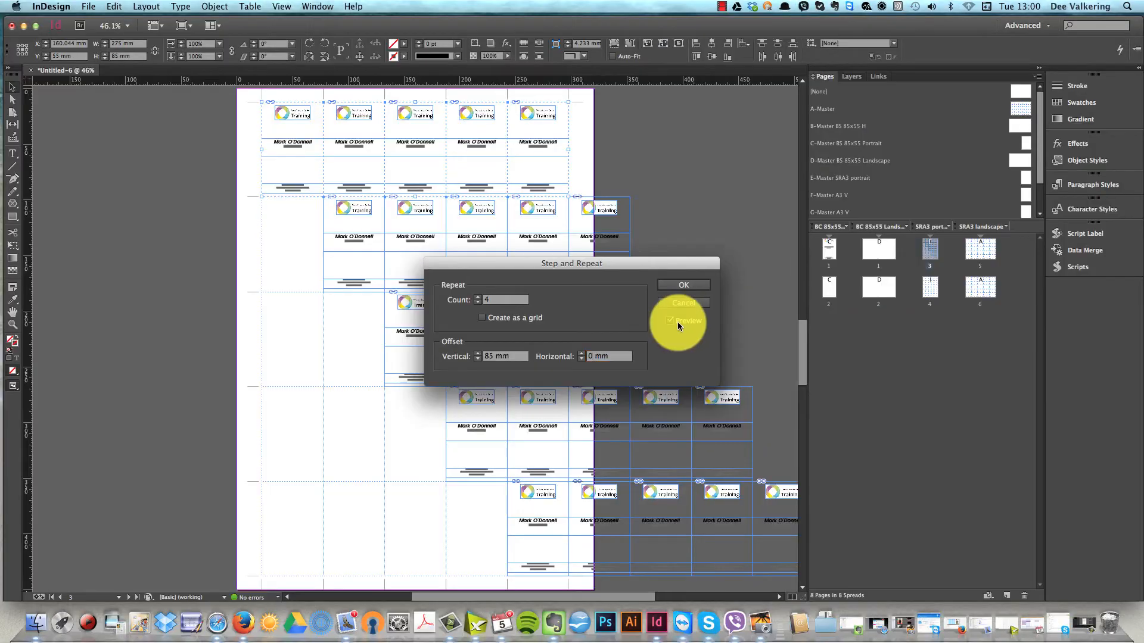
{"action": "left_click", "coordinate": [677, 322]}
{"action": "left_click", "coordinate": [678, 322]}
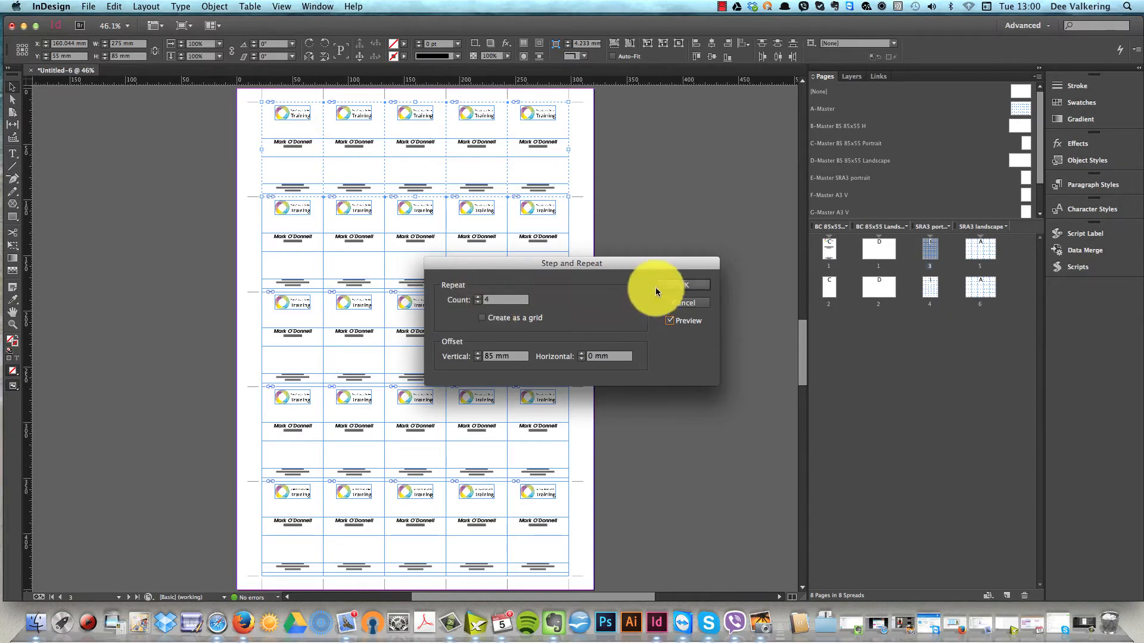
{"action": "left_click", "coordinate": [674, 285]}
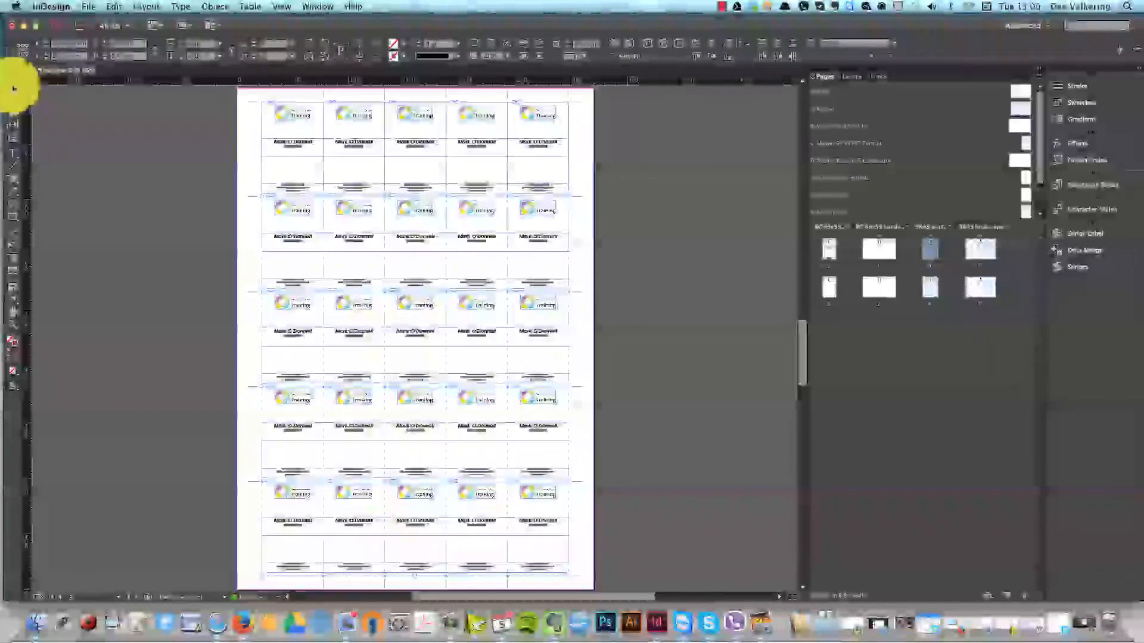
{"action": "left_click", "coordinate": [82, 120]}
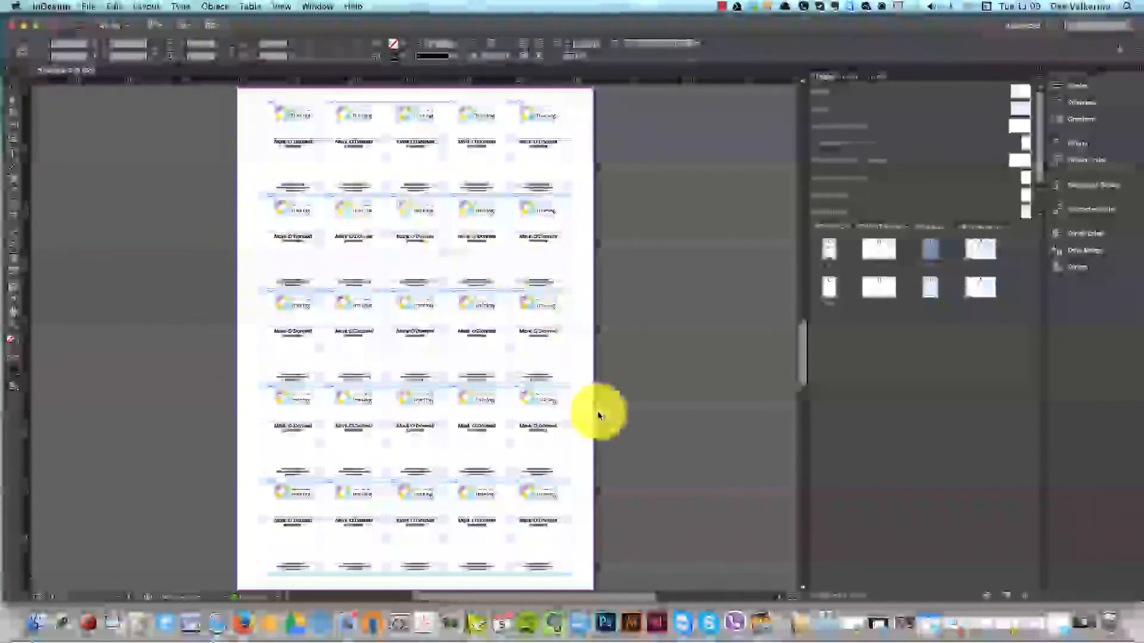
{"action": "key", "text": "super+a"}
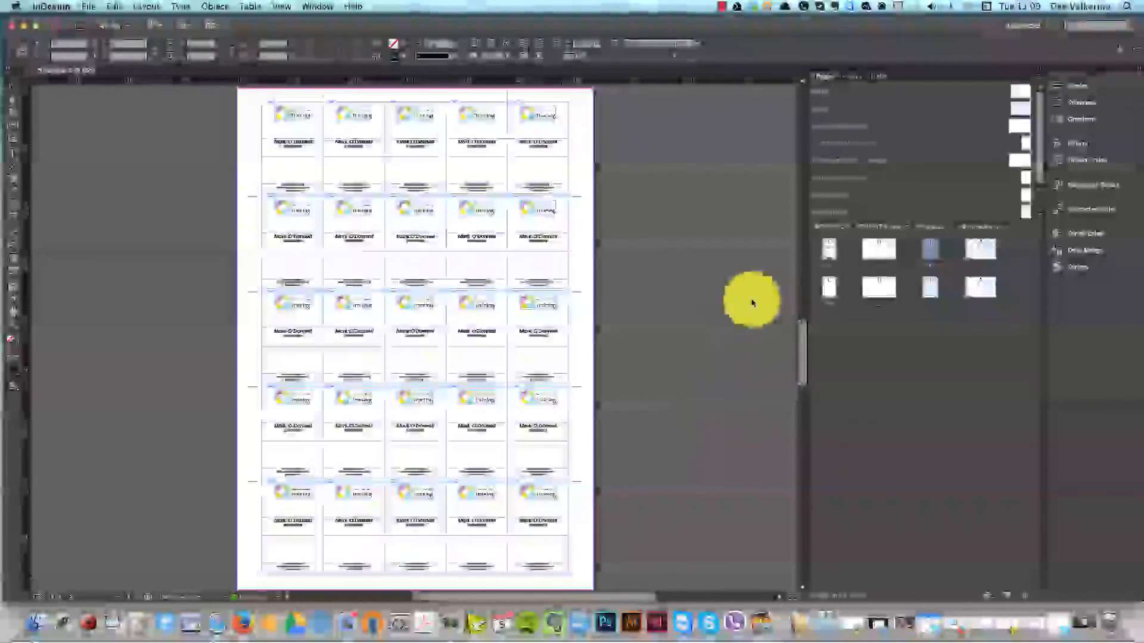
Step: Replace the job title on the portrait business card's page 1 with "Manager"
{"action": "double_click", "coordinate": [831, 253]}
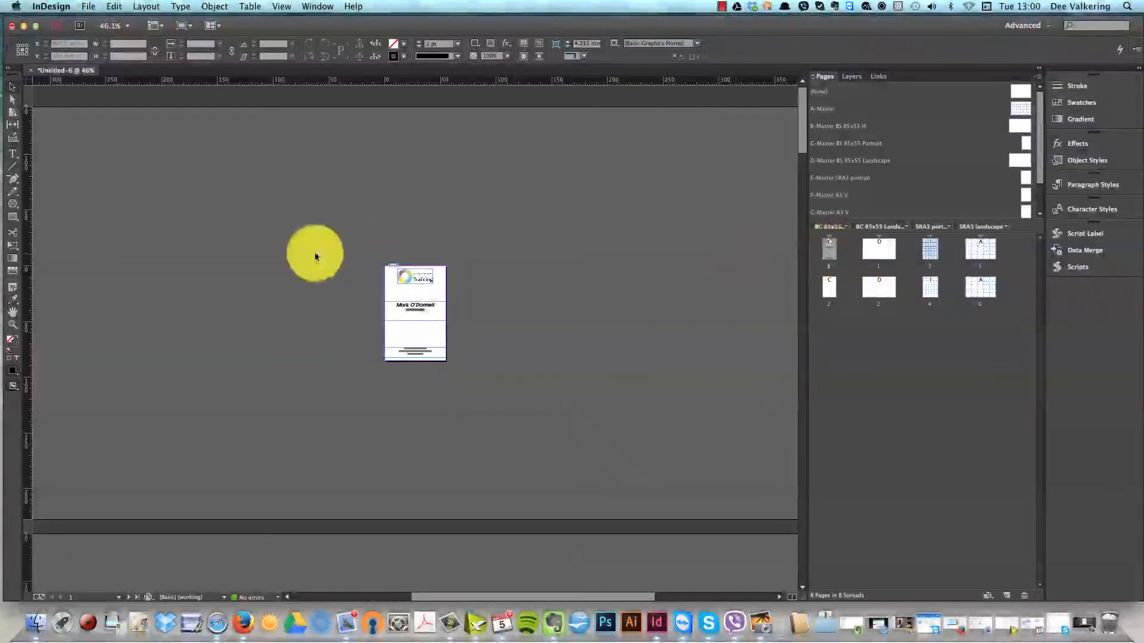
{"action": "left_click", "coordinate": [14, 325]}
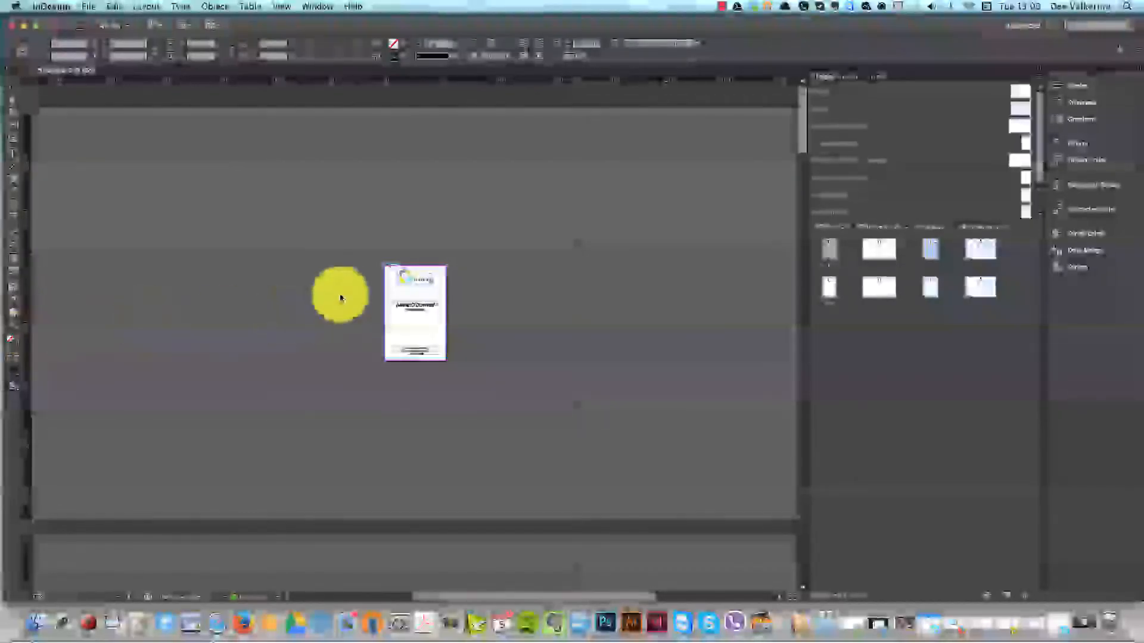
{"action": "left_click", "coordinate": [529, 379]}
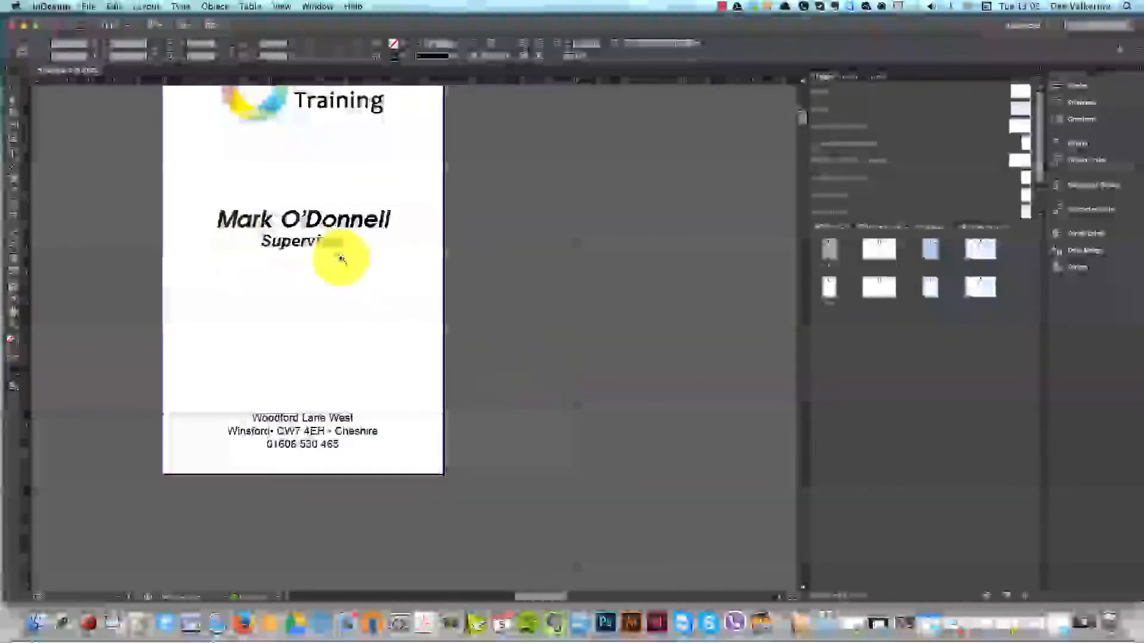
{"action": "left_click", "coordinate": [12, 156]}
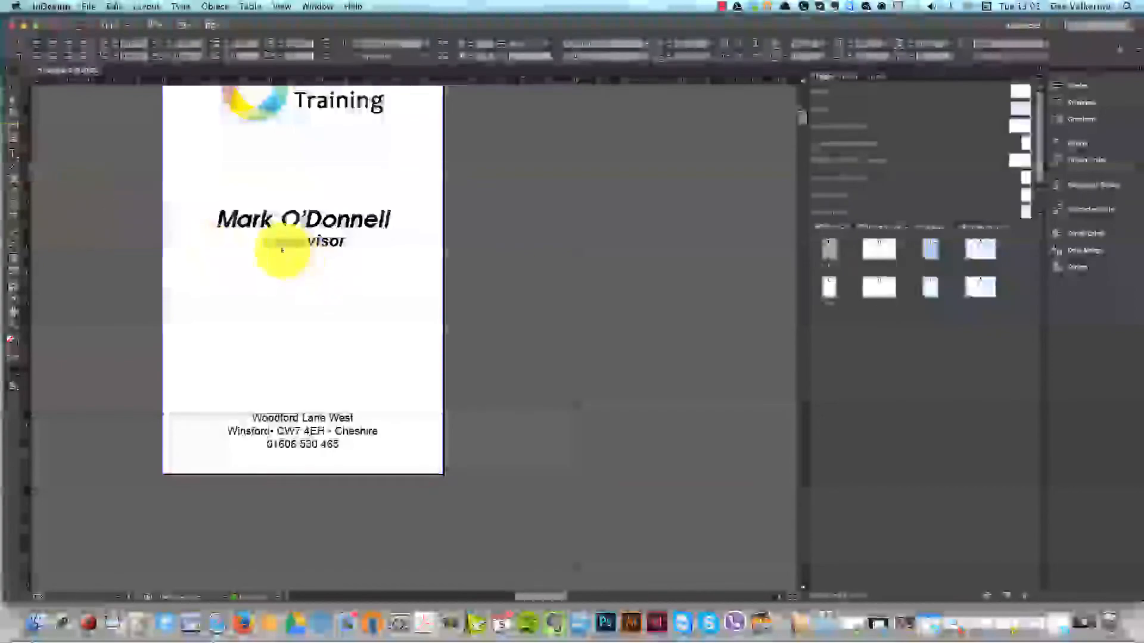
{"action": "left_click_drag", "start_coordinate": [261, 243], "coordinate": [345, 239]}
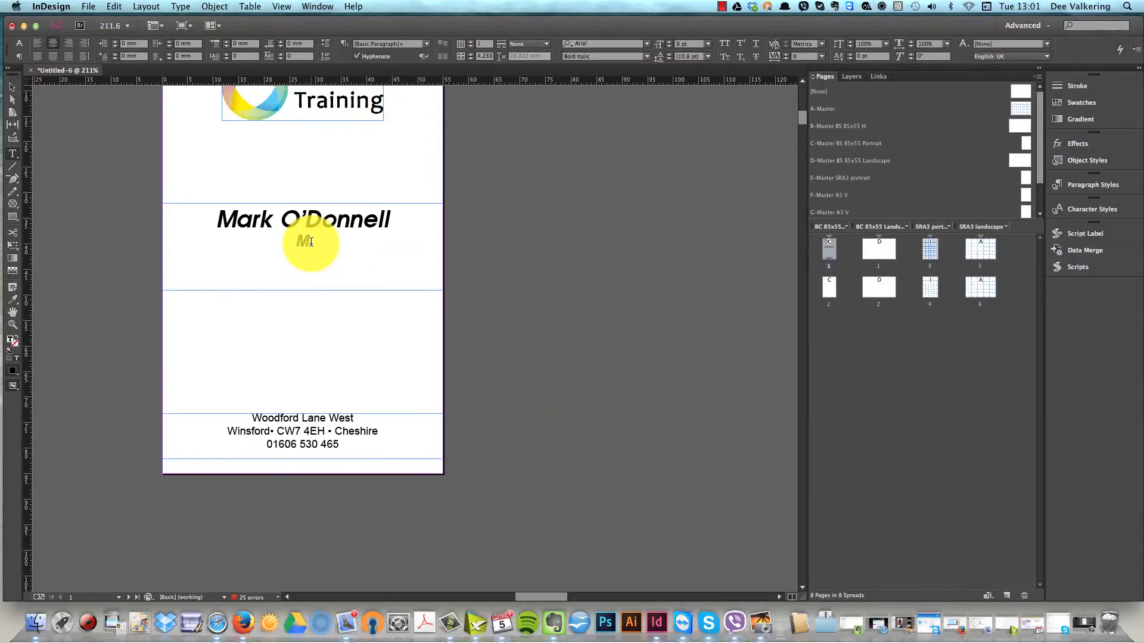
{"action": "type", "text": "anager"}
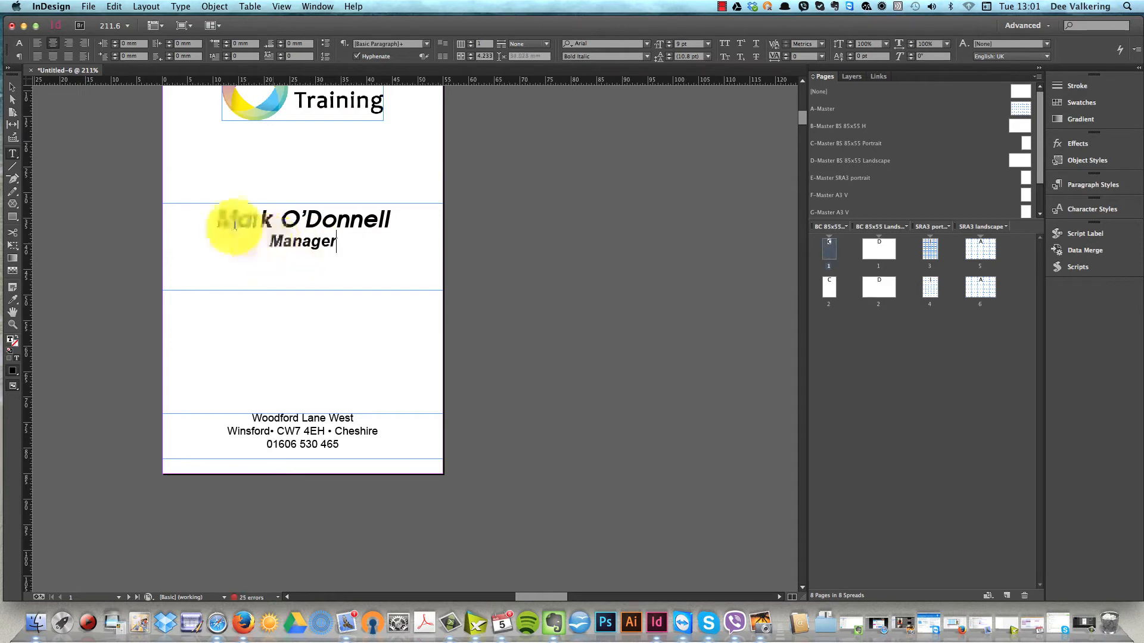
Step: Colour the cardholder's name on the card with the C=100 M=0 Y=0 K=0 swatch and deselect the text
{"action": "left_click_drag", "start_coordinate": [221, 220], "coordinate": [388, 219]}
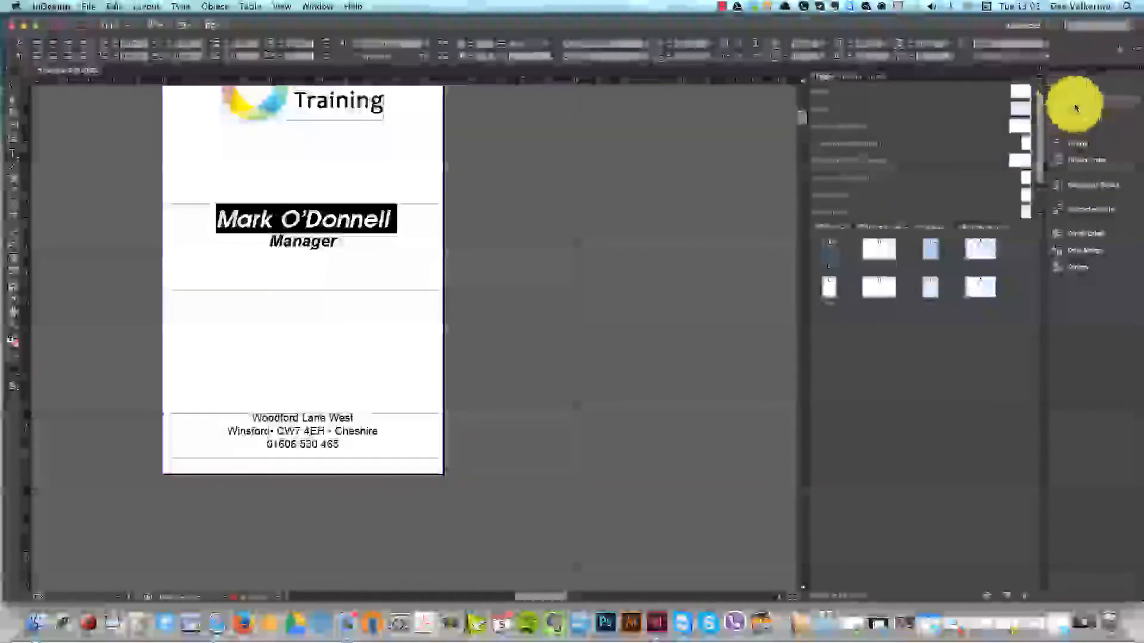
{"action": "left_click", "coordinate": [1076, 107]}
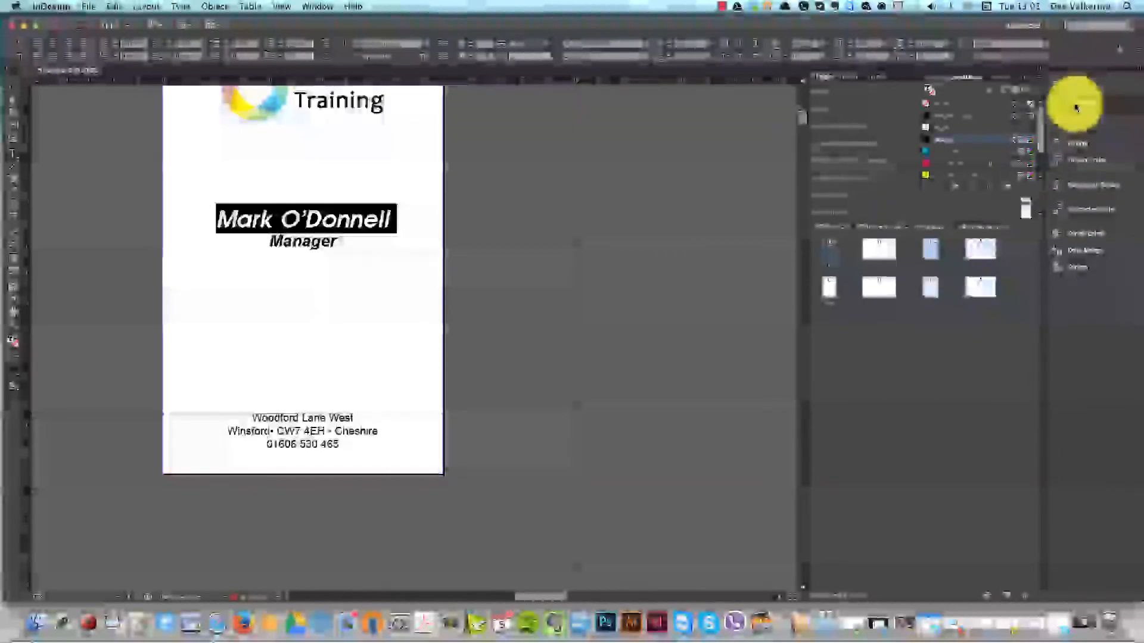
{"action": "left_click", "coordinate": [946, 154]}
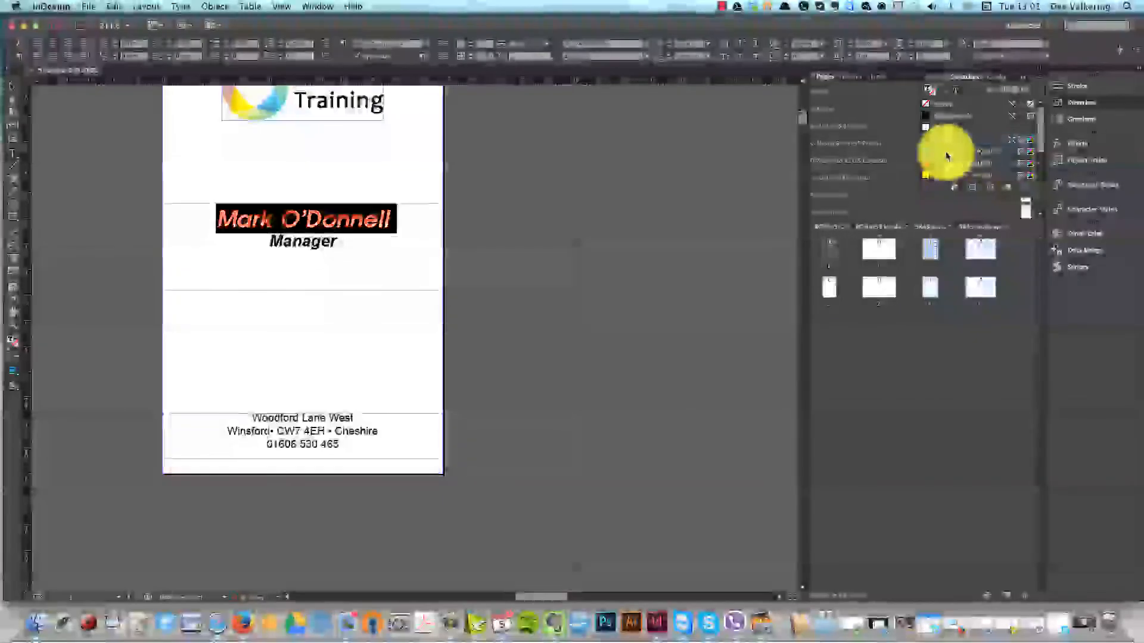
{"action": "left_click", "coordinate": [15, 87]}
{"action": "left_click", "coordinate": [87, 122]}
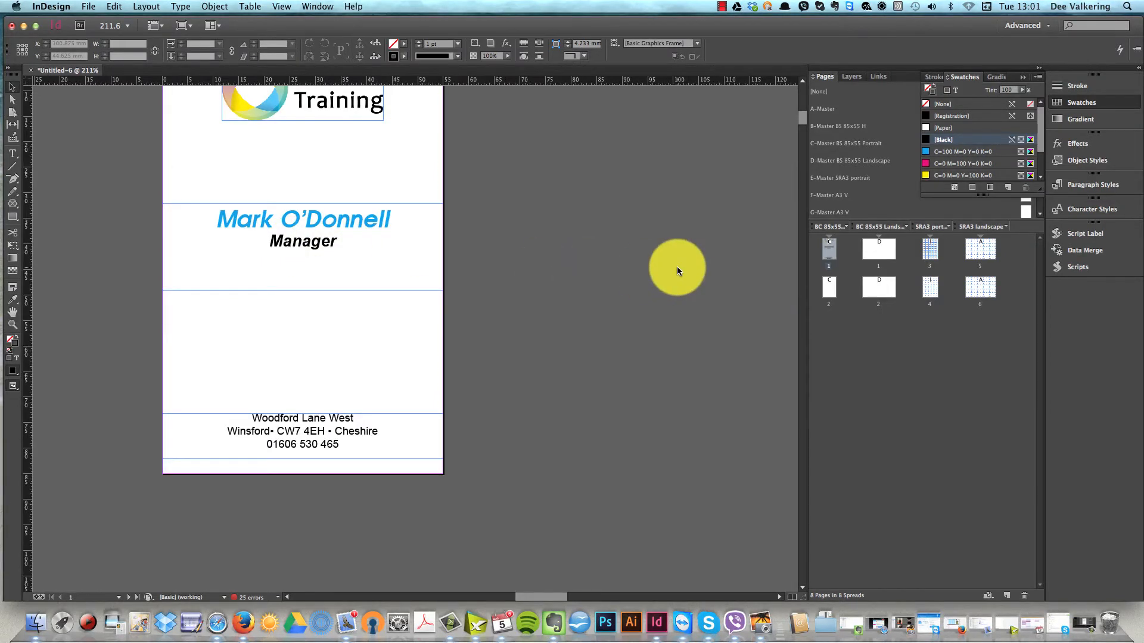
Step: Update the modified name and job title link for the imposed cards on SRA3 portrait page 3
{"action": "double_click", "coordinate": [927, 250]}
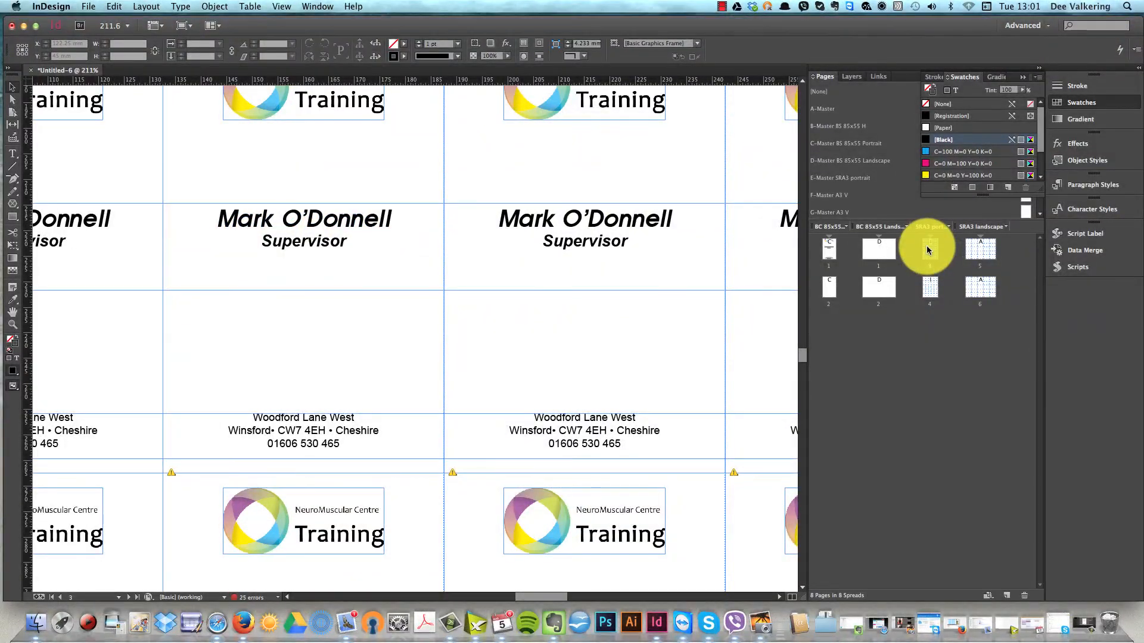
{"action": "key", "text": "super+0"}
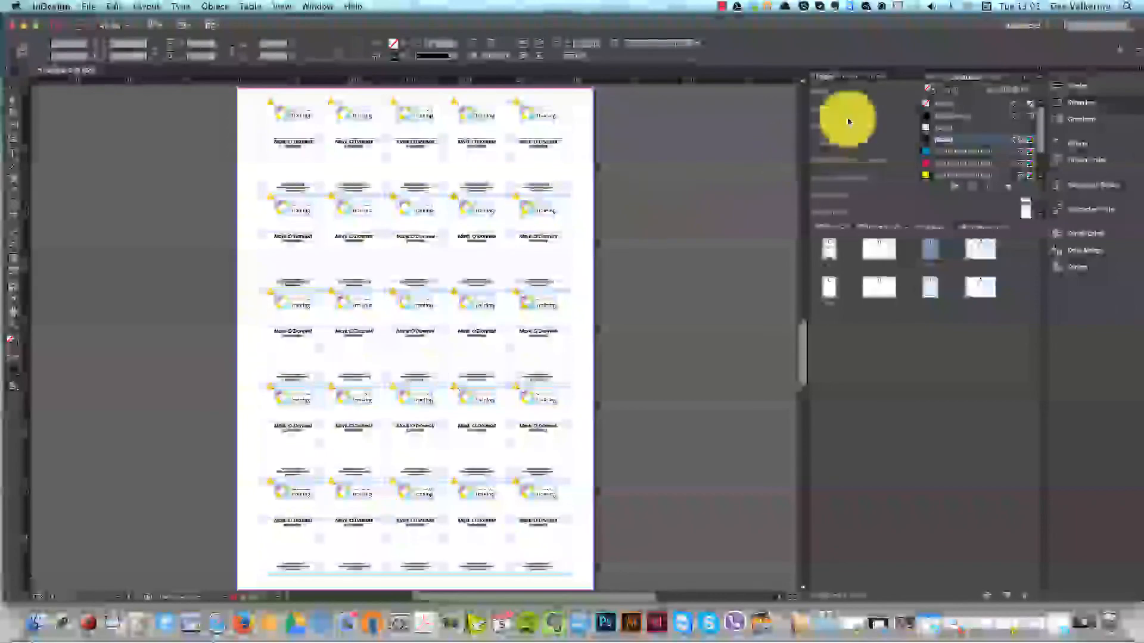
{"action": "left_click", "coordinate": [879, 76]}
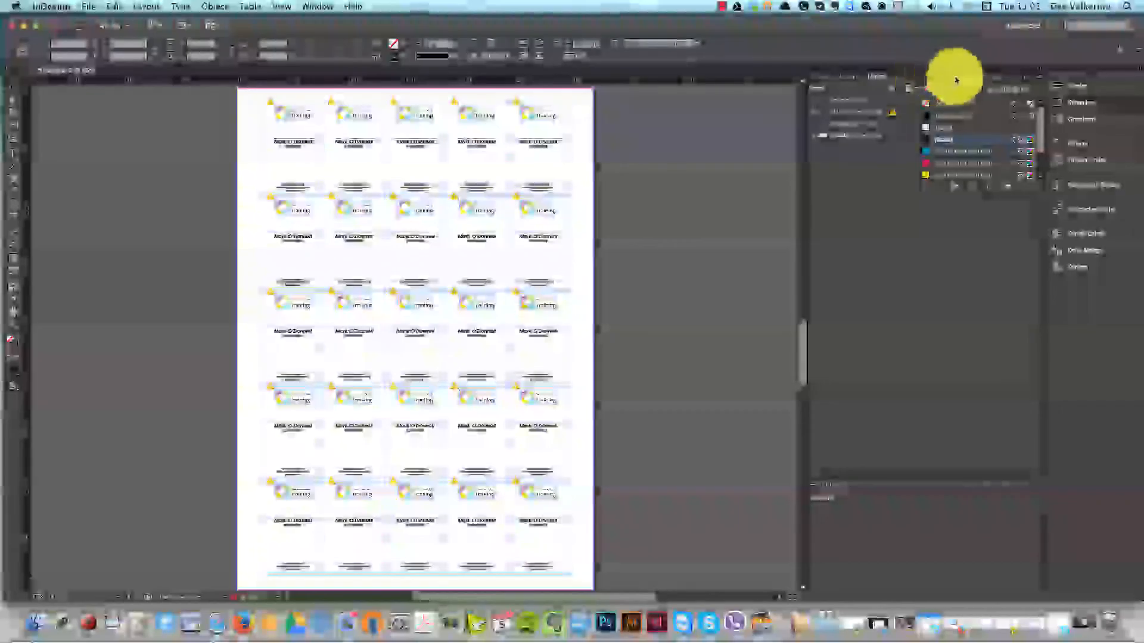
{"action": "left_click", "coordinate": [1028, 77]}
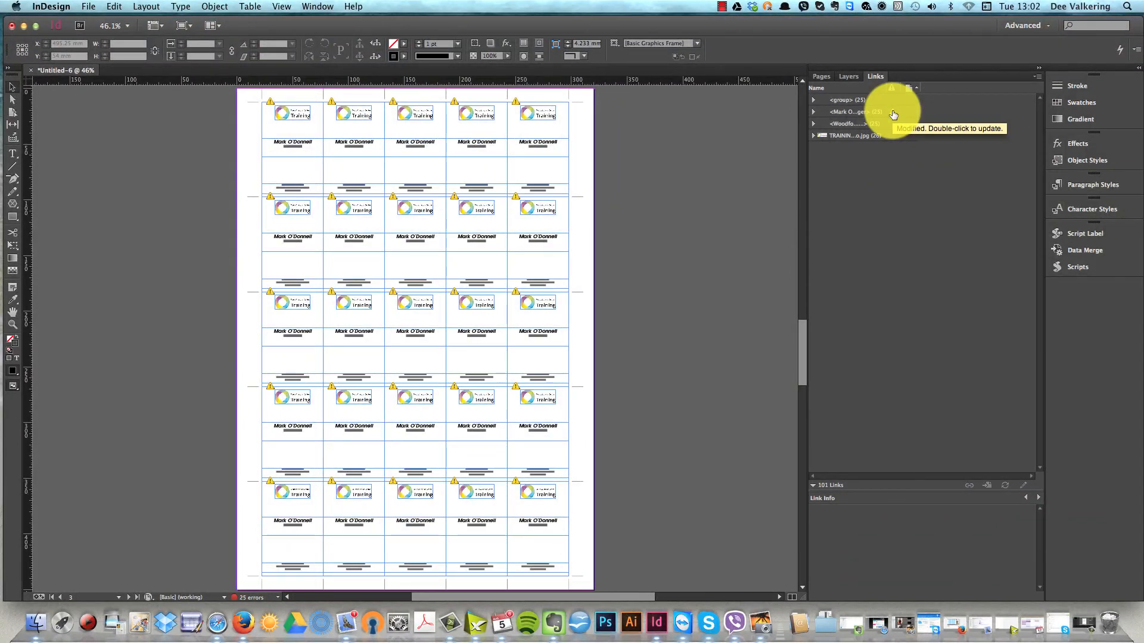
{"action": "double_click", "coordinate": [893, 113]}
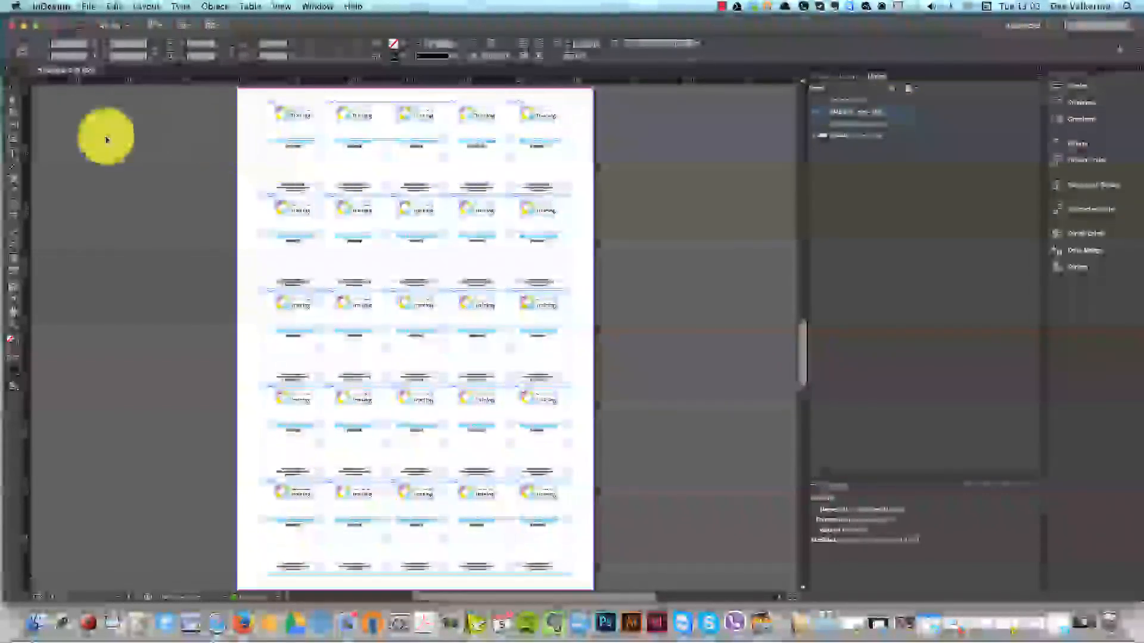
Step: Examine the updated name colour and job title on the imposed cards, and compare card page 1 with SRA3 portrait page 3
{"action": "left_click", "coordinate": [18, 326]}
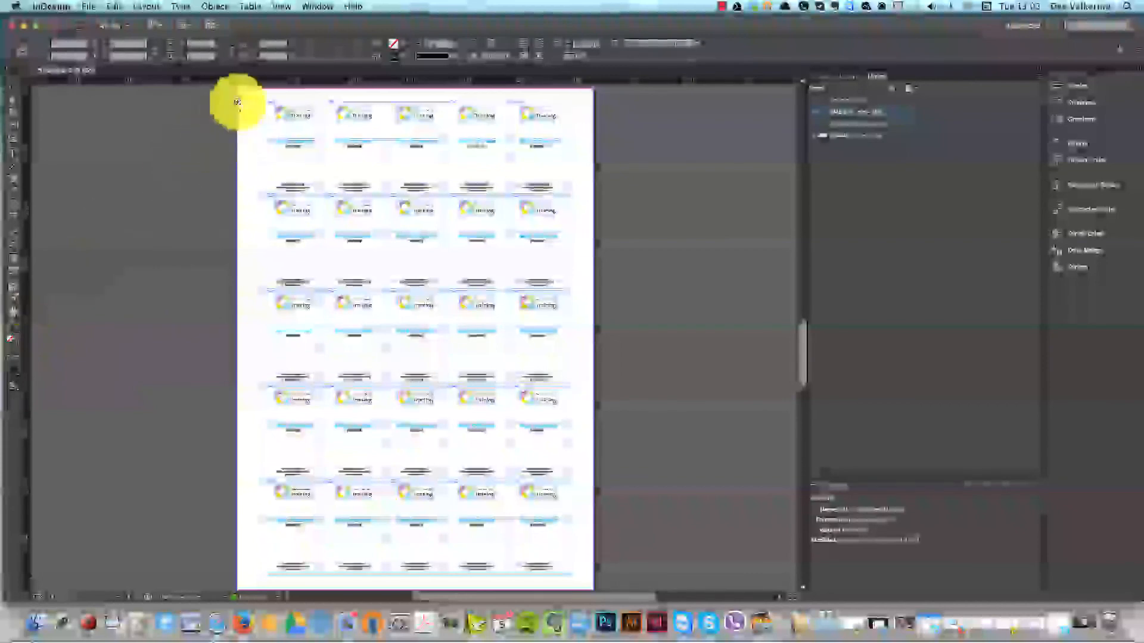
{"action": "left_click_drag", "start_coordinate": [237, 102], "coordinate": [685, 217]}
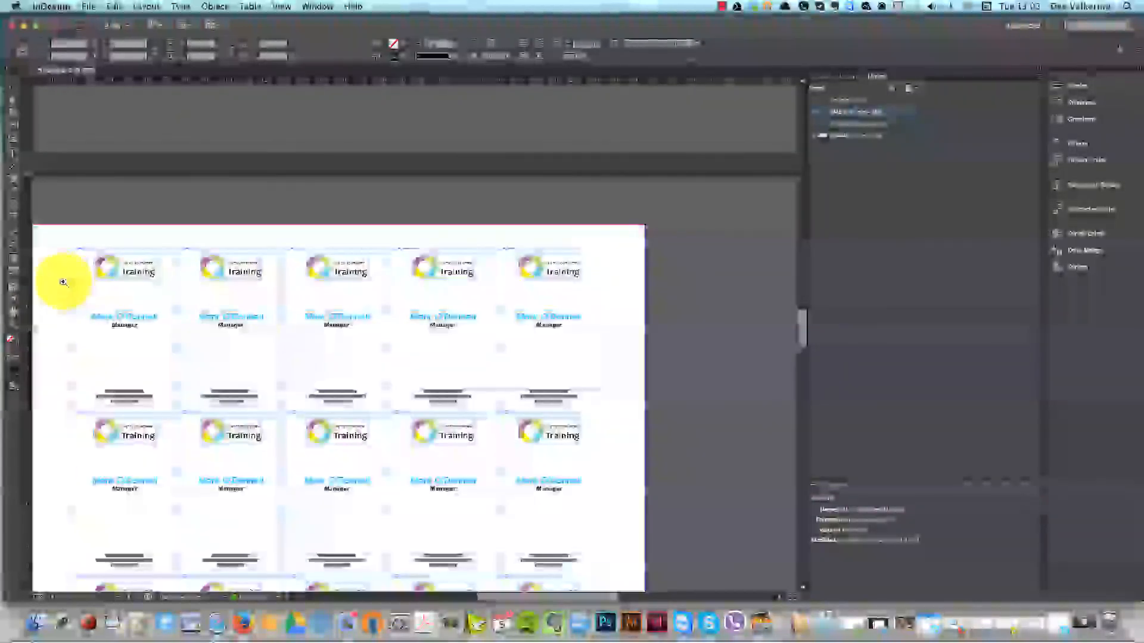
{"action": "left_click", "coordinate": [655, 354]}
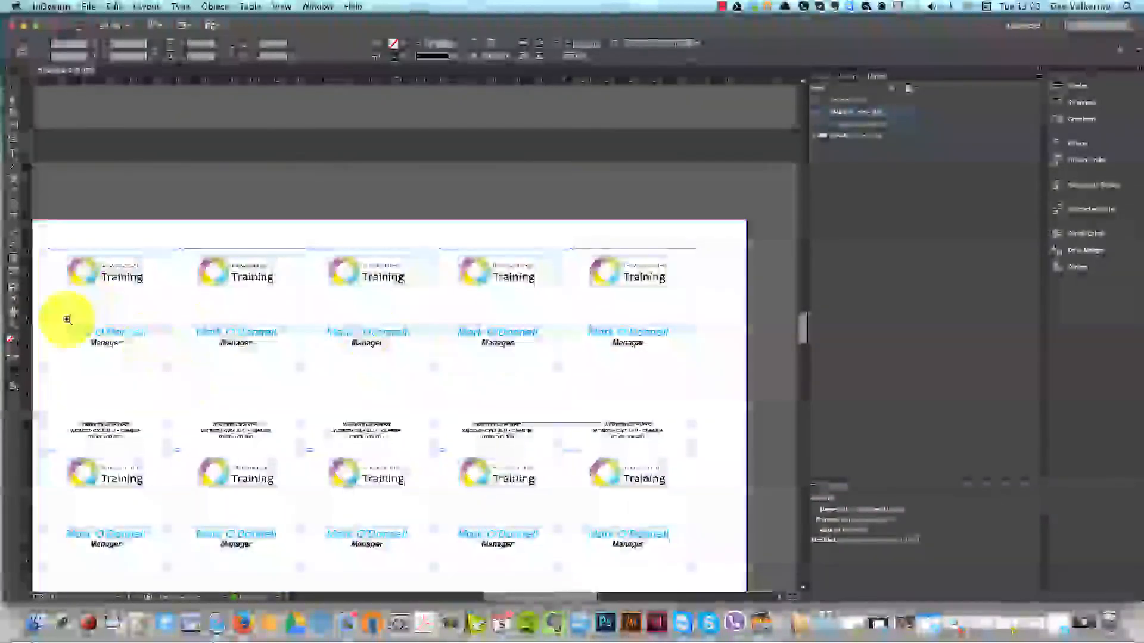
{"action": "left_click", "coordinate": [13, 94]}
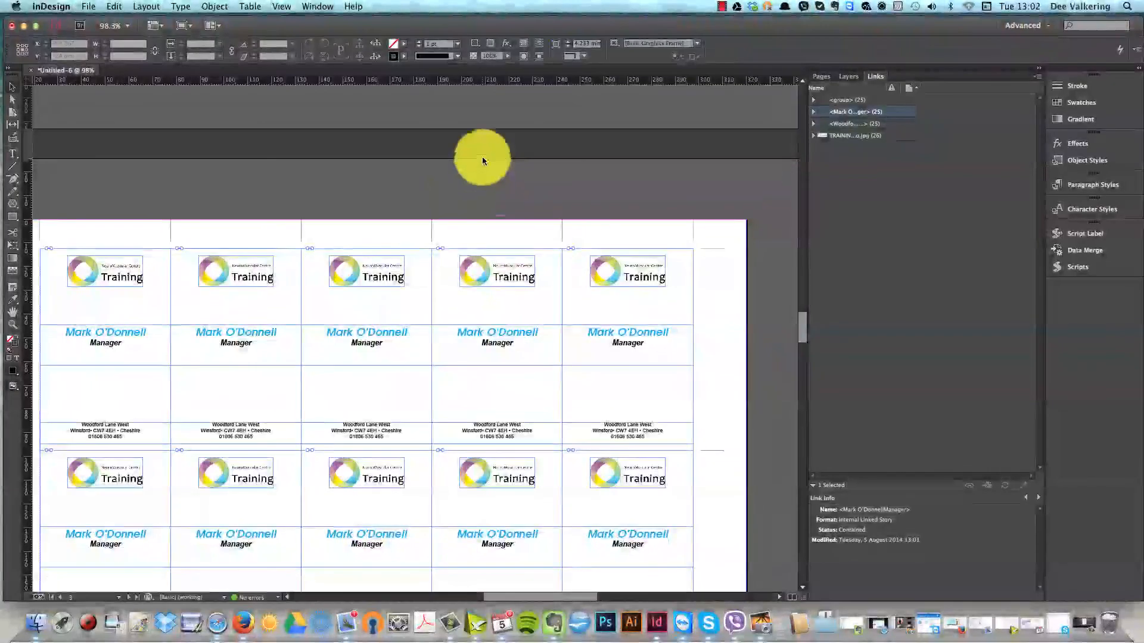
{"action": "key", "text": "super+0"}
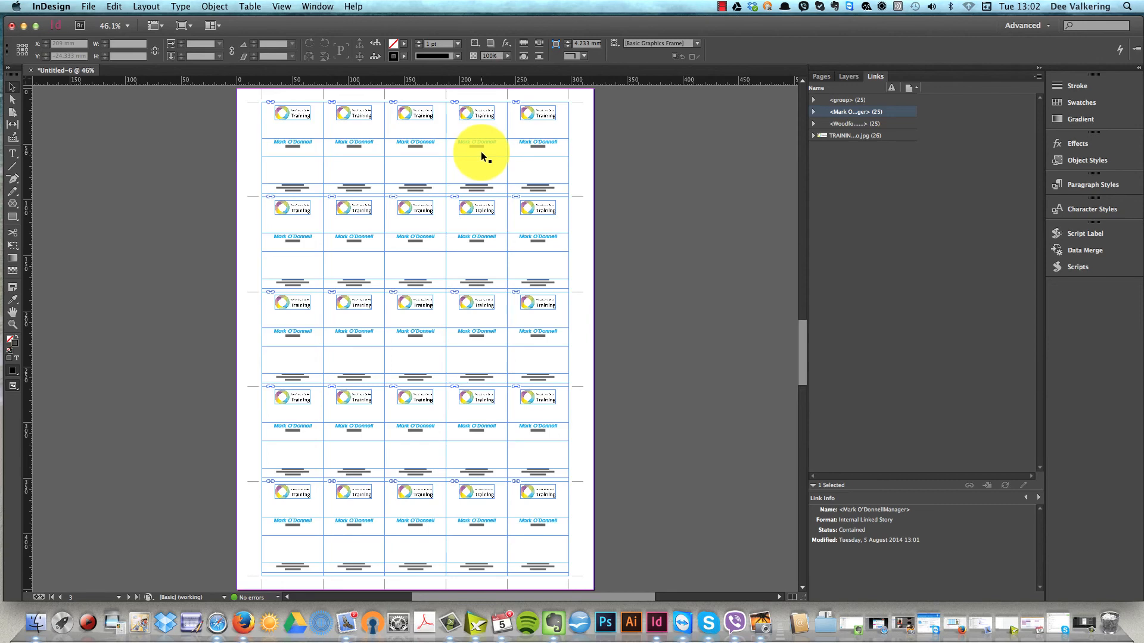
{"action": "left_click", "coordinate": [819, 77]}
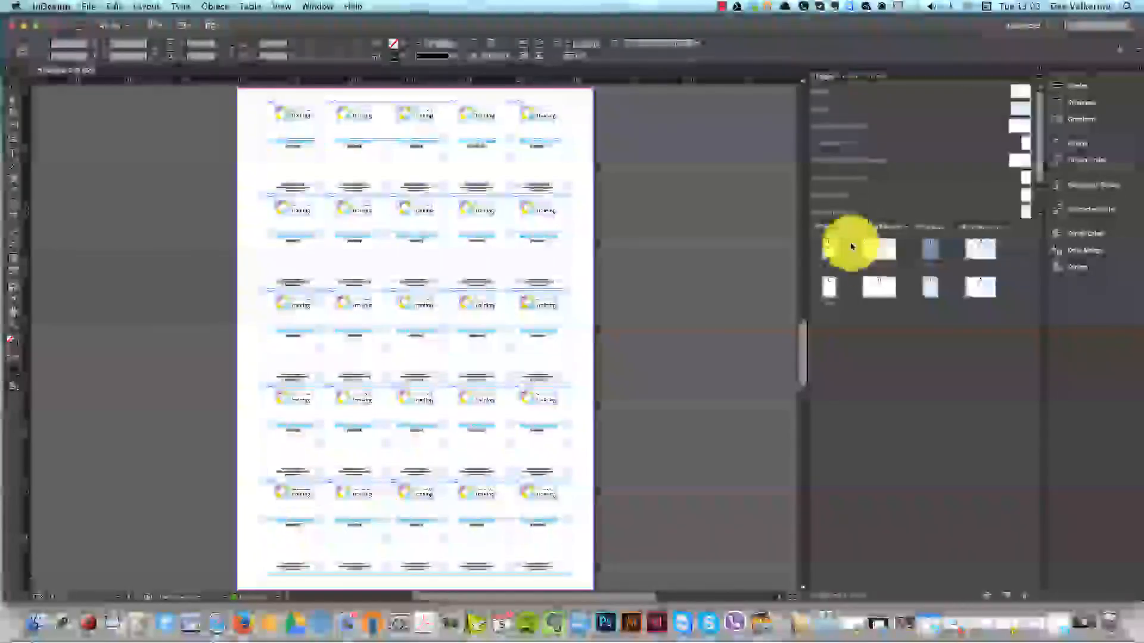
{"action": "double_click", "coordinate": [827, 248]}
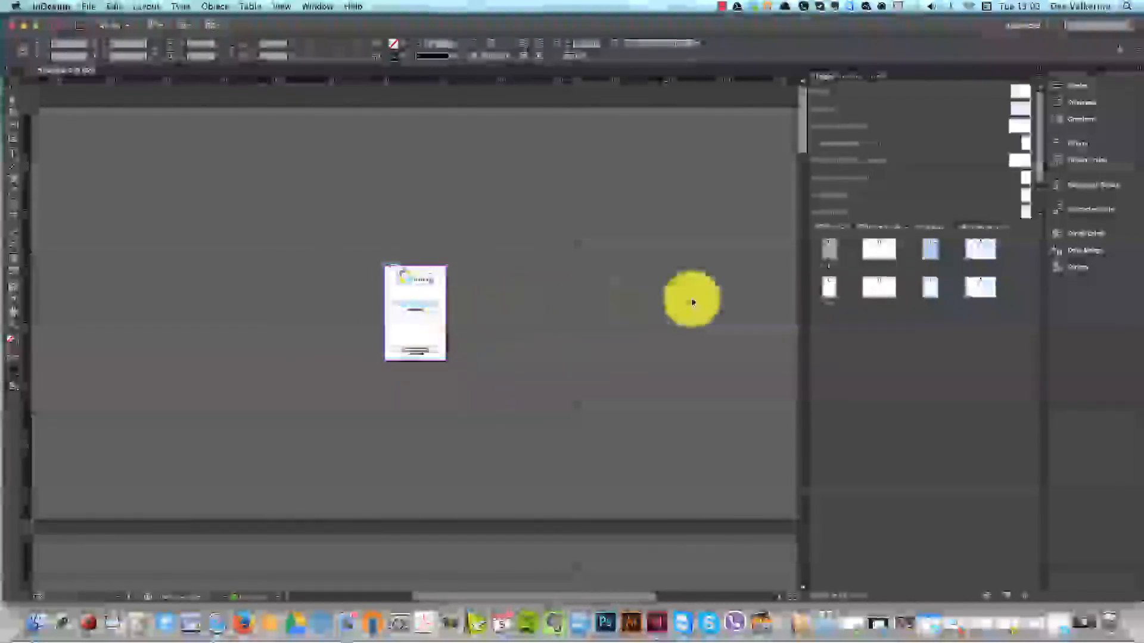
{"action": "double_click", "coordinate": [928, 254]}
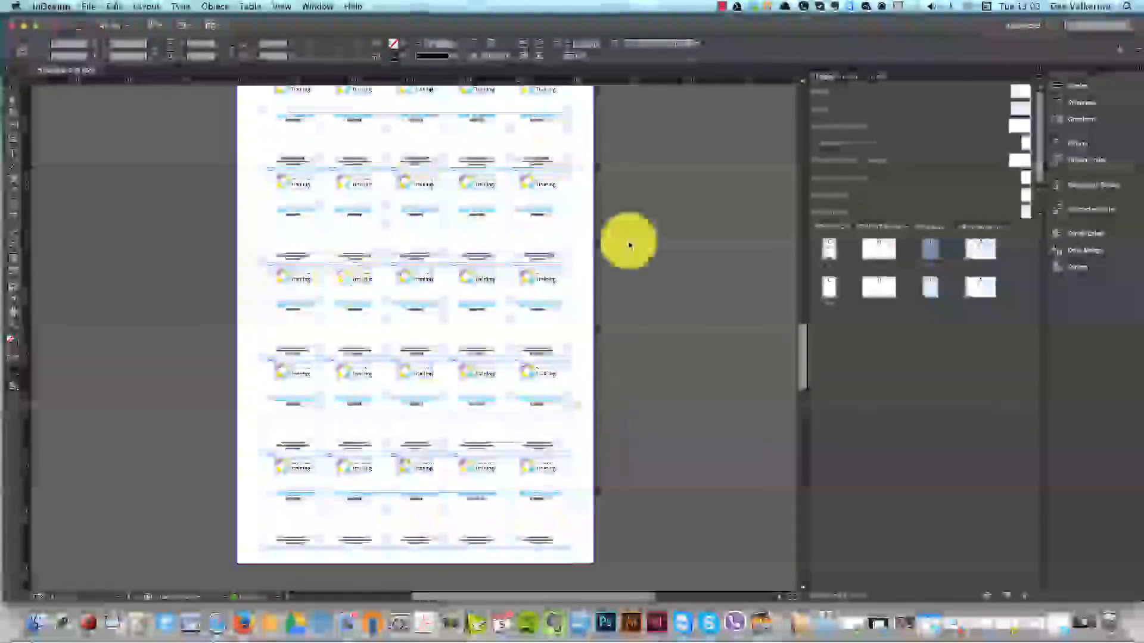